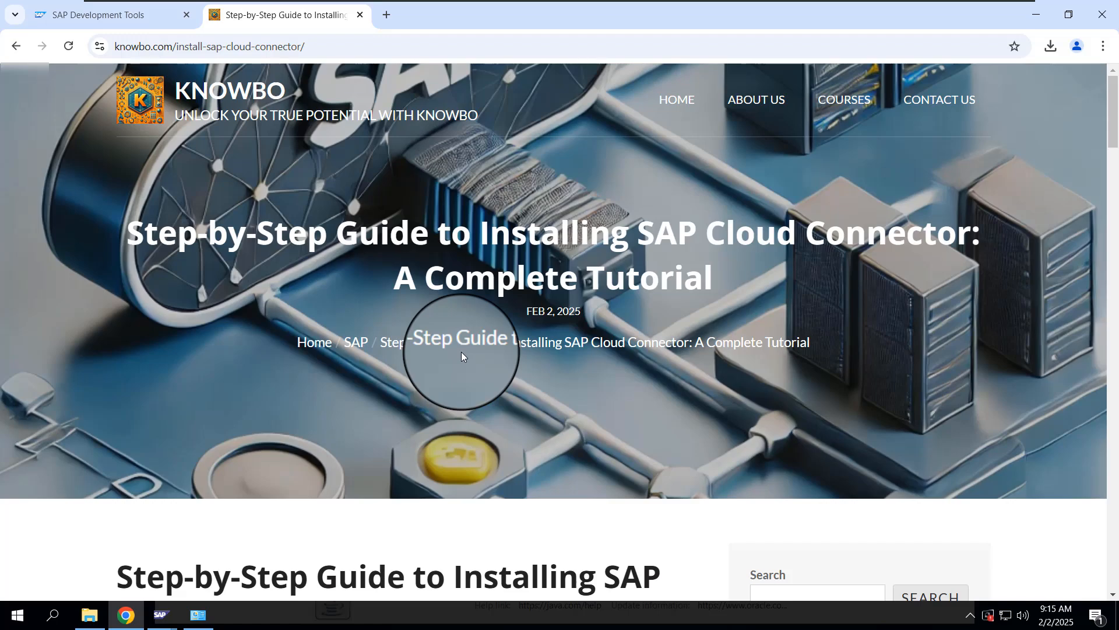
- Review the SAP Cloud Connector guide's introduction, prerequisites and Windows installation instructions
scroll(461, 353, down, 1)
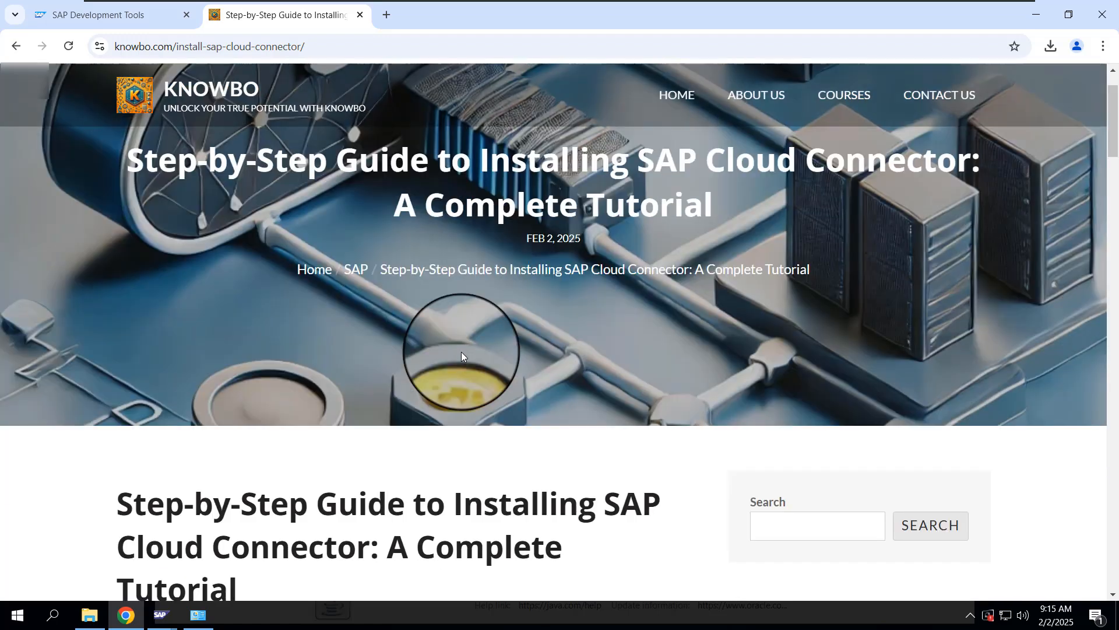
scroll(461, 353, up, 1)
scroll(463, 353, down, 5)
scroll(463, 353, down, 2)
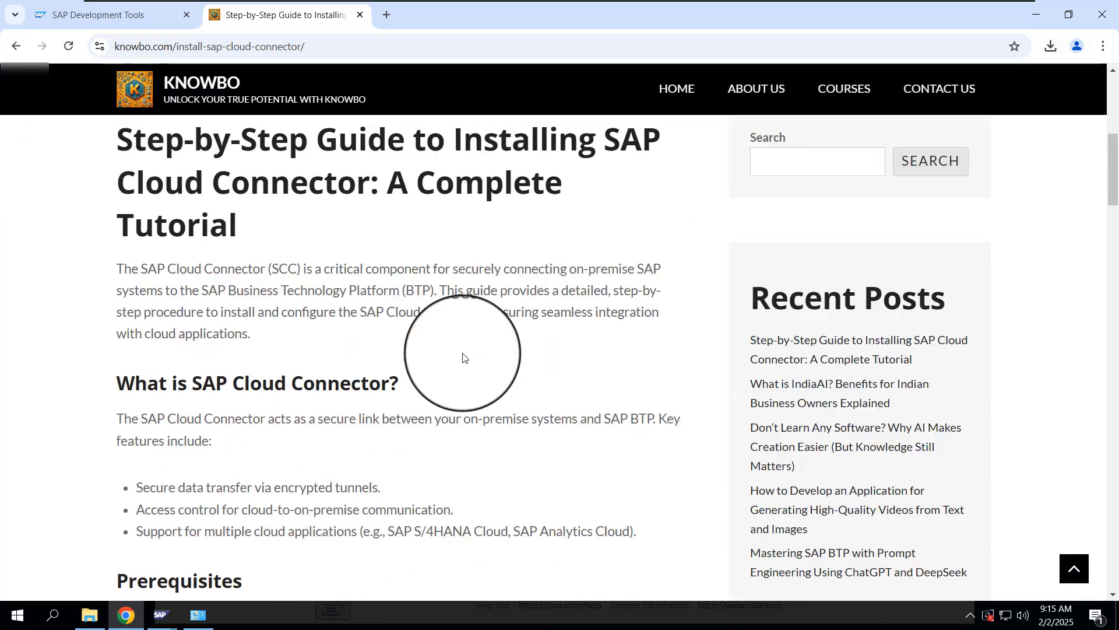
scroll(511, 485, down, 10)
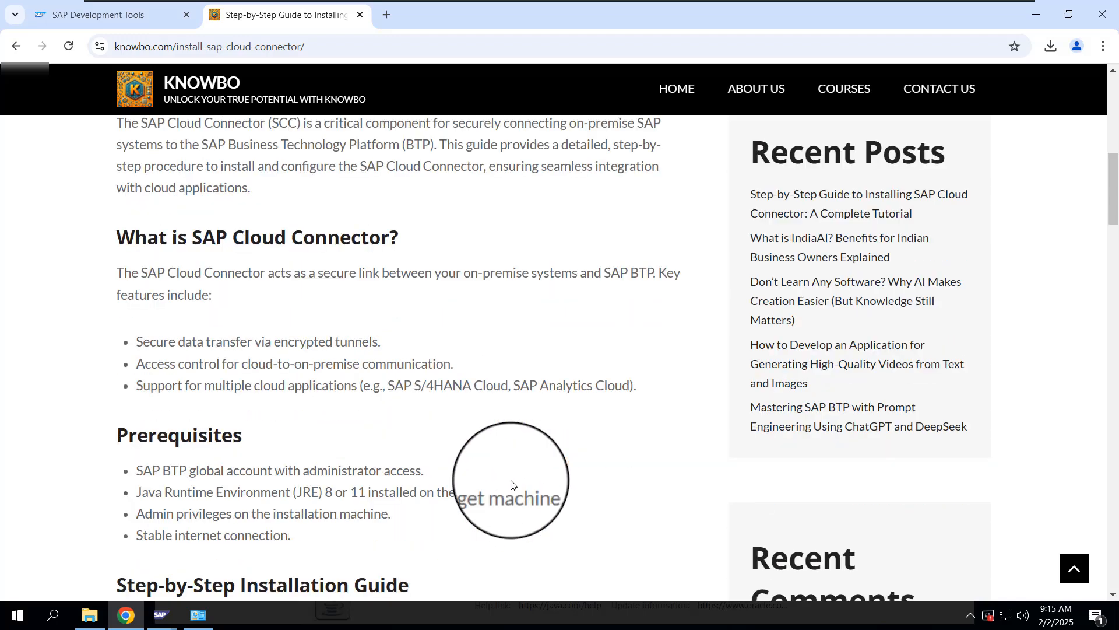
scroll(511, 485, down, 10)
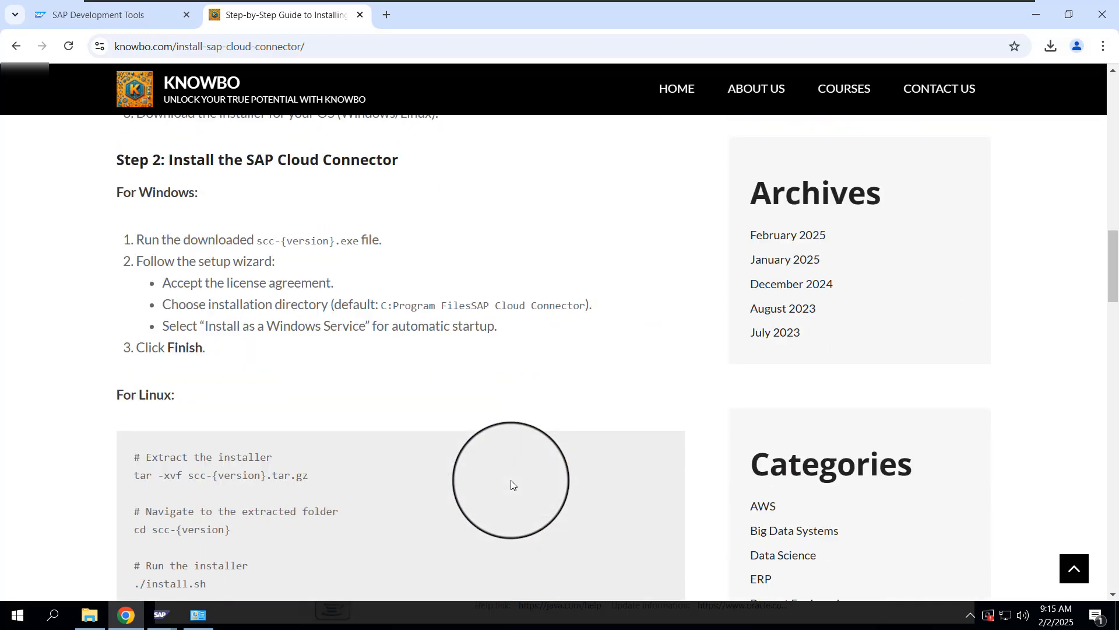
scroll(512, 485, up, 7)
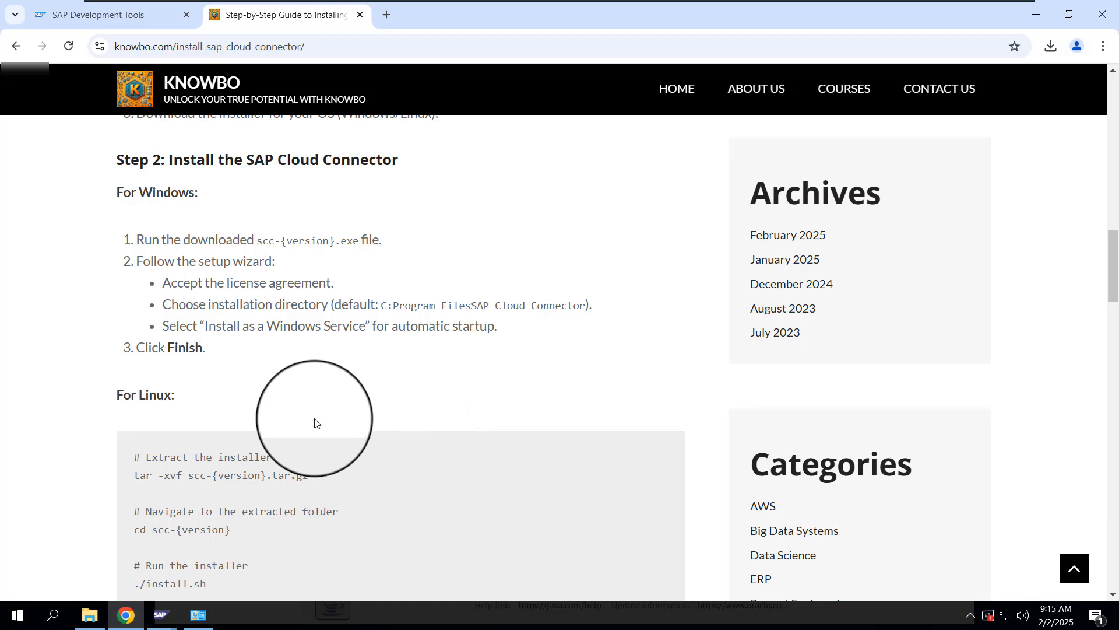
scroll(315, 422, down, 1)
scroll(283, 340, up, 1)
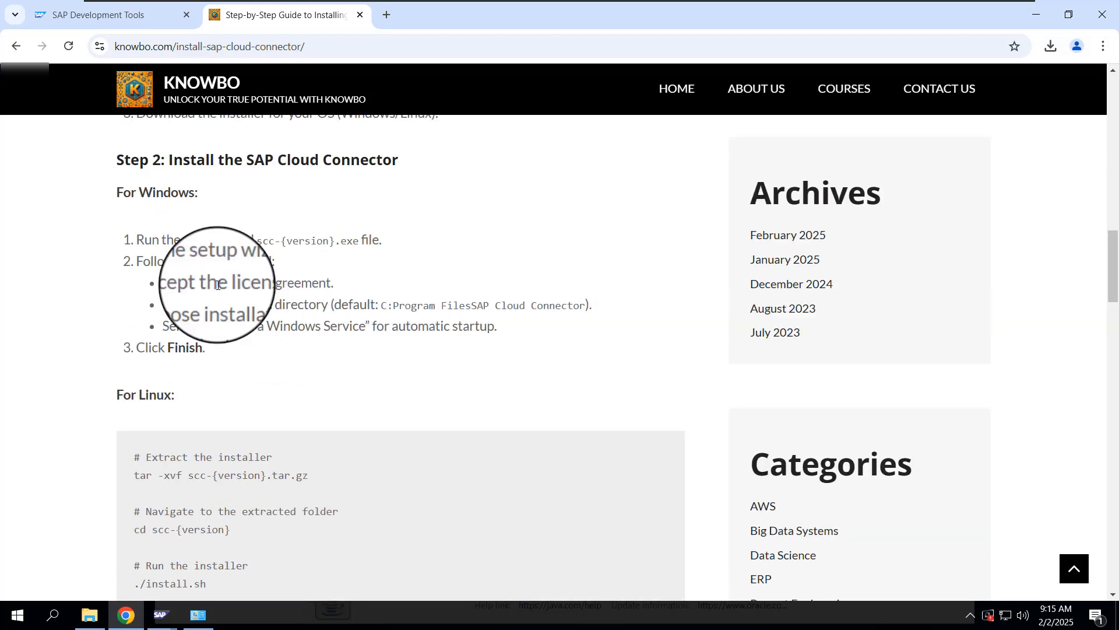
- Read the guide's Linux installation commands, startup, SAP BTP connection, resource access, connection test and troubleshooting sections
scroll(240, 385, down, 2)
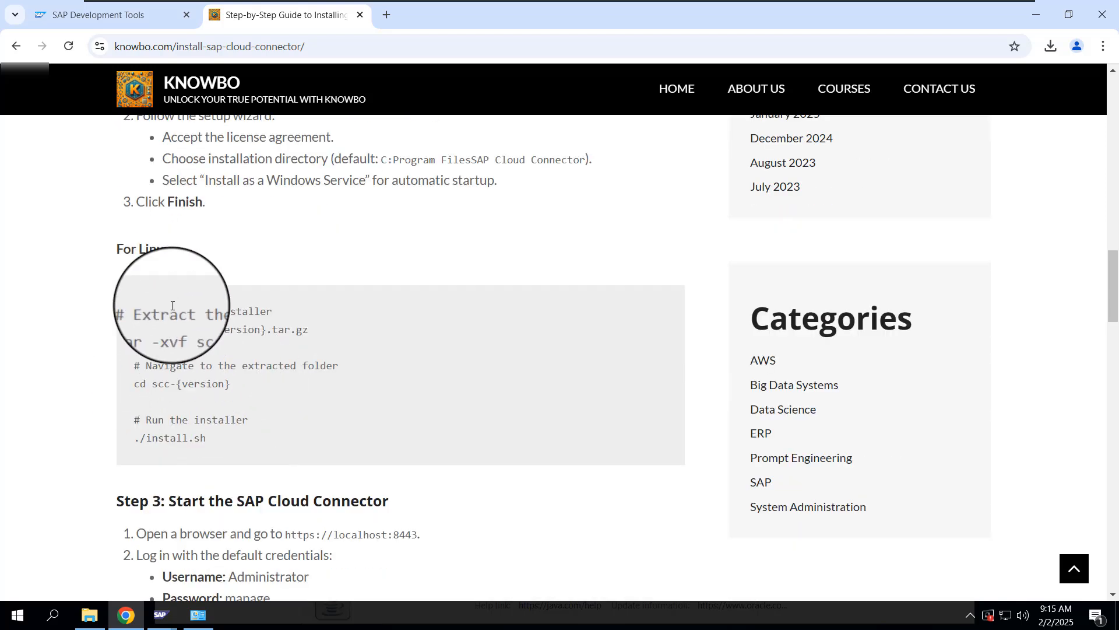
drag(133, 316, 376, 448)
scroll(377, 447, down, 3)
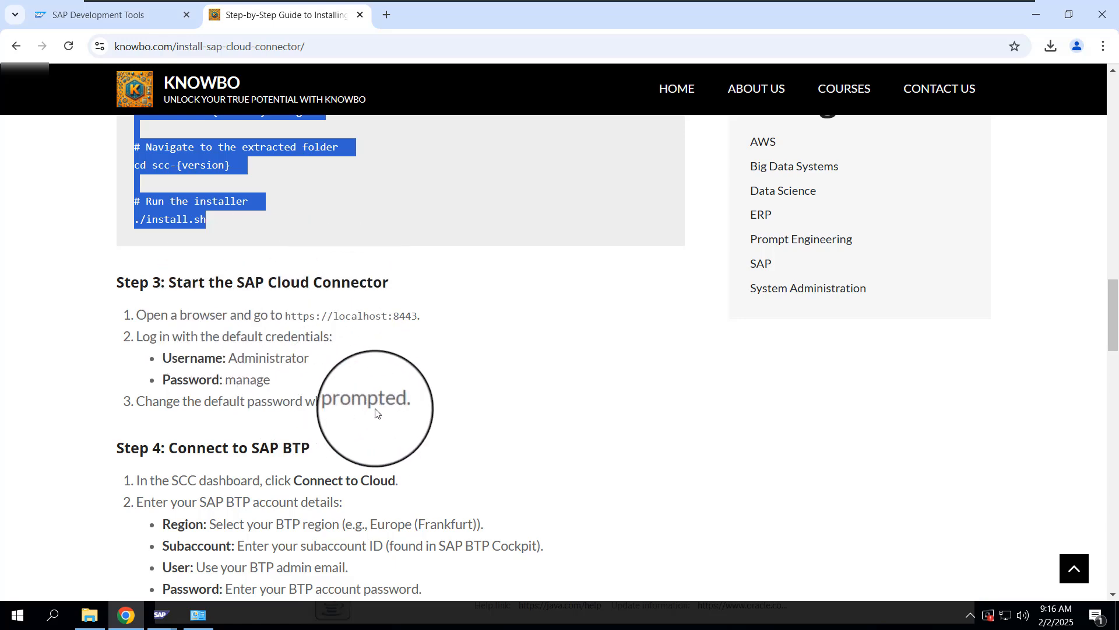
scroll(376, 409, down, 2)
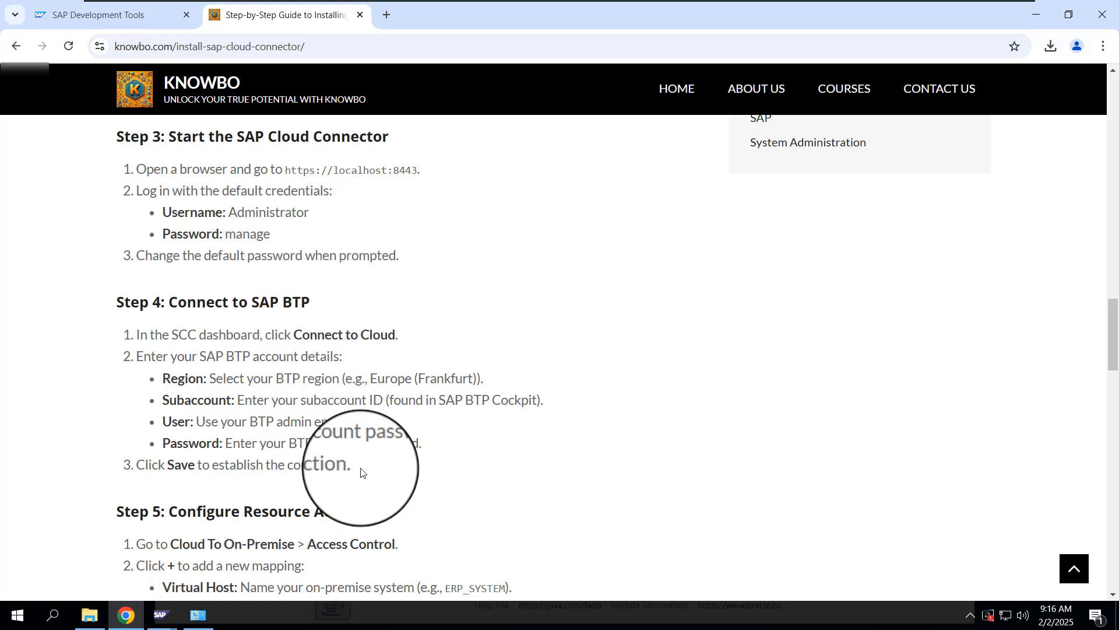
scroll(362, 470, down, 1)
scroll(360, 471, down, 3)
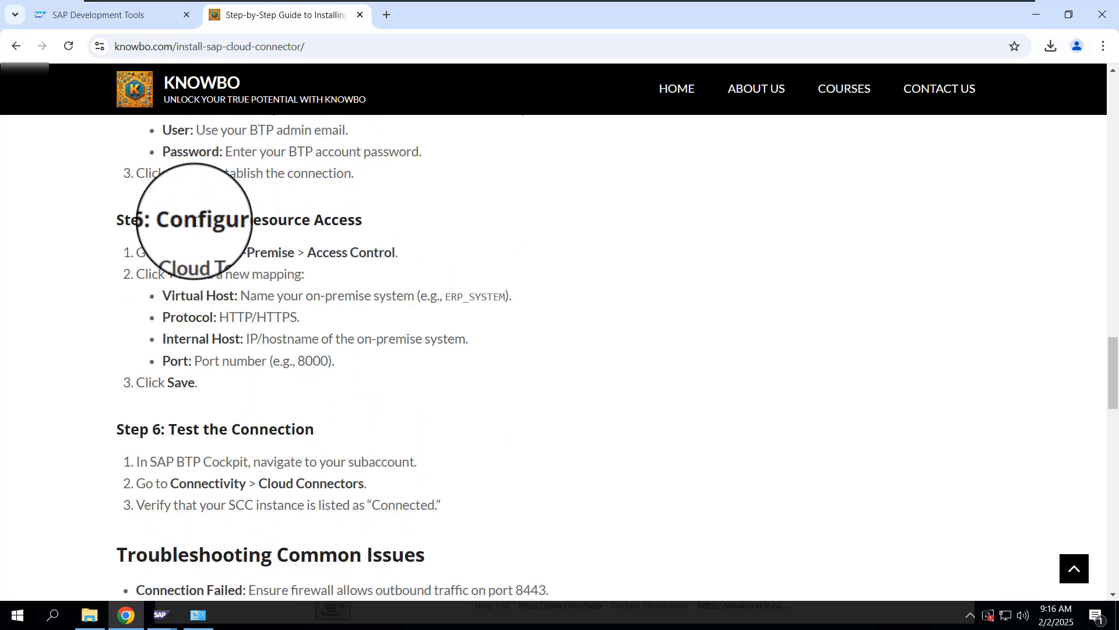
scroll(372, 375, down, 2)
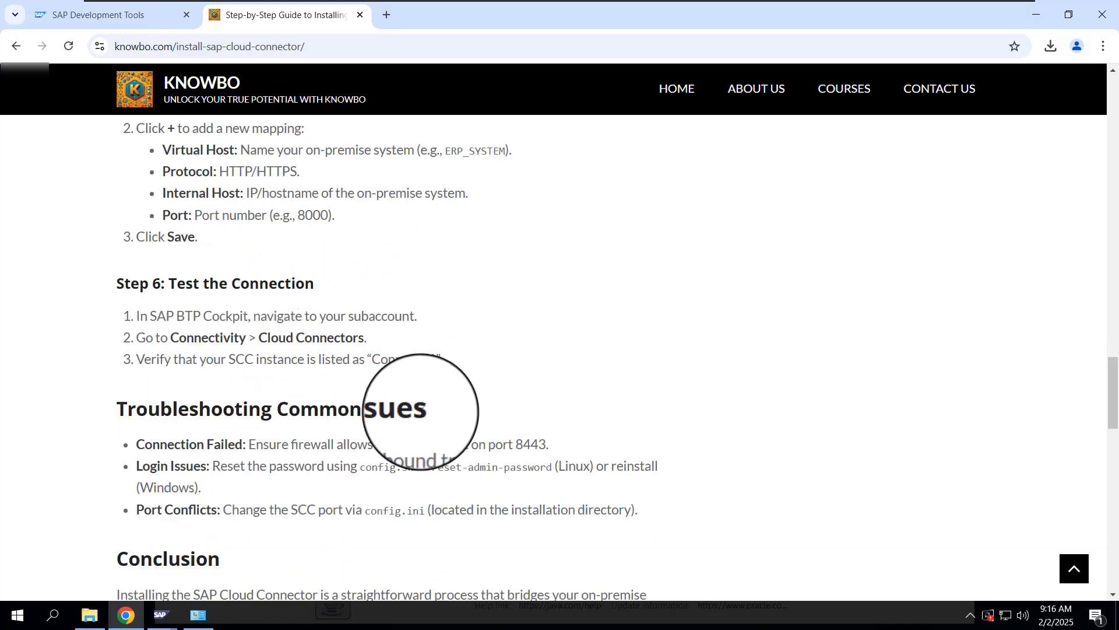
scroll(420, 411, down, 1)
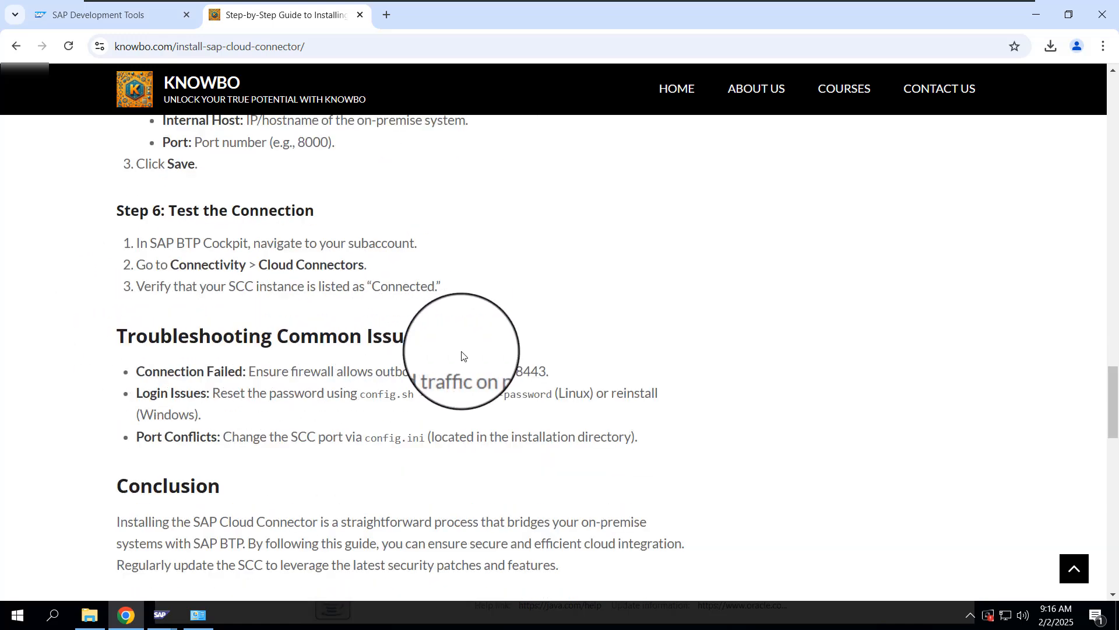
scroll(379, 434, down, 3)
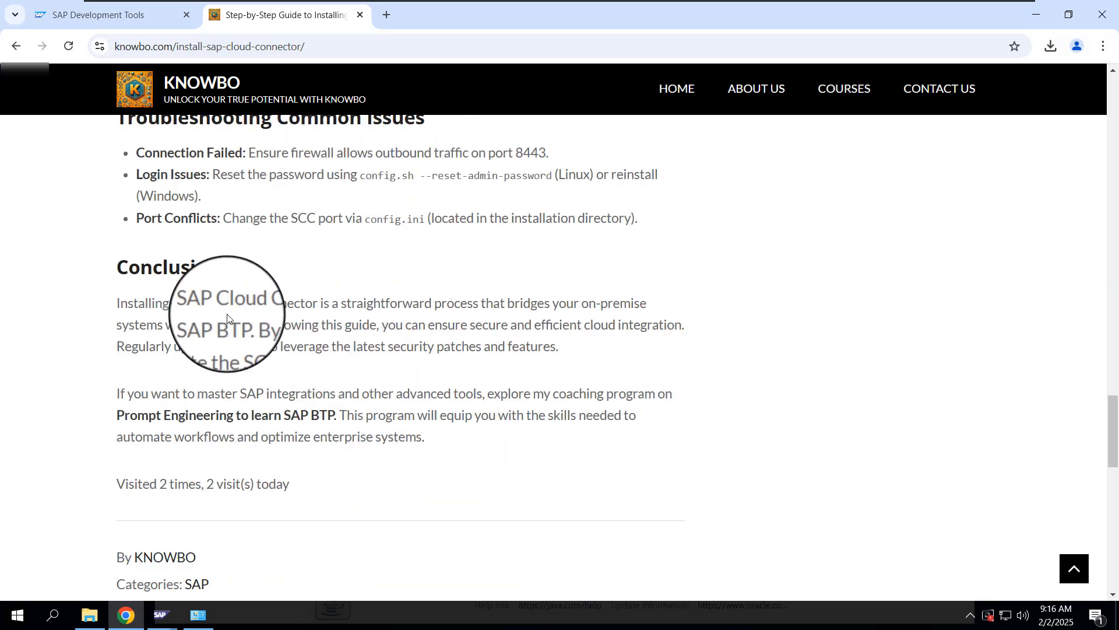
scroll(292, 299, up, 9)
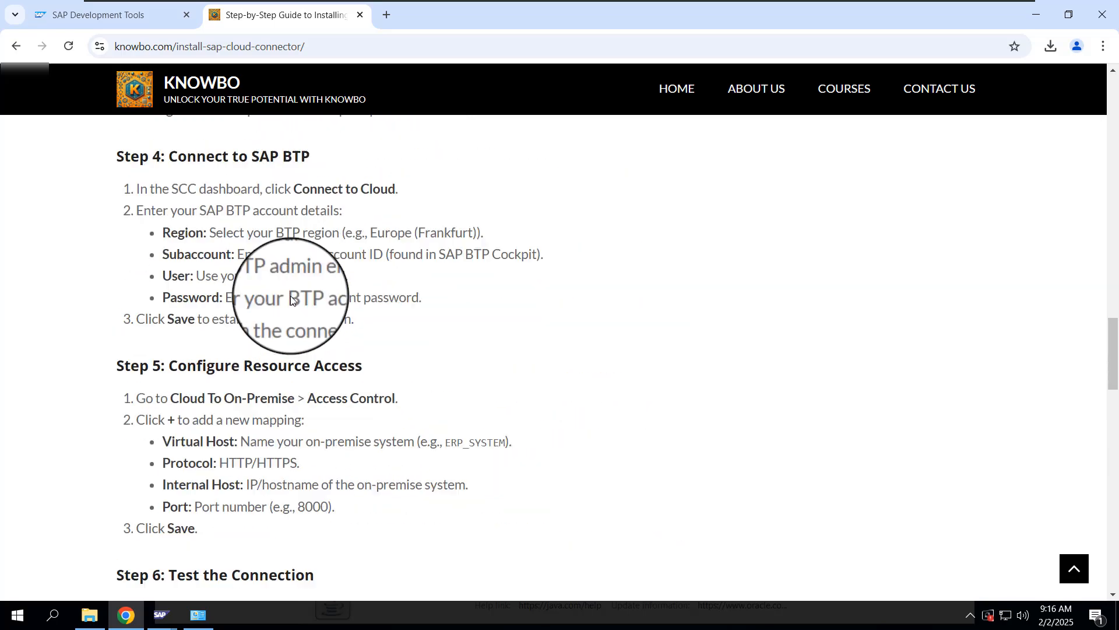
scroll(290, 299, up, 15)
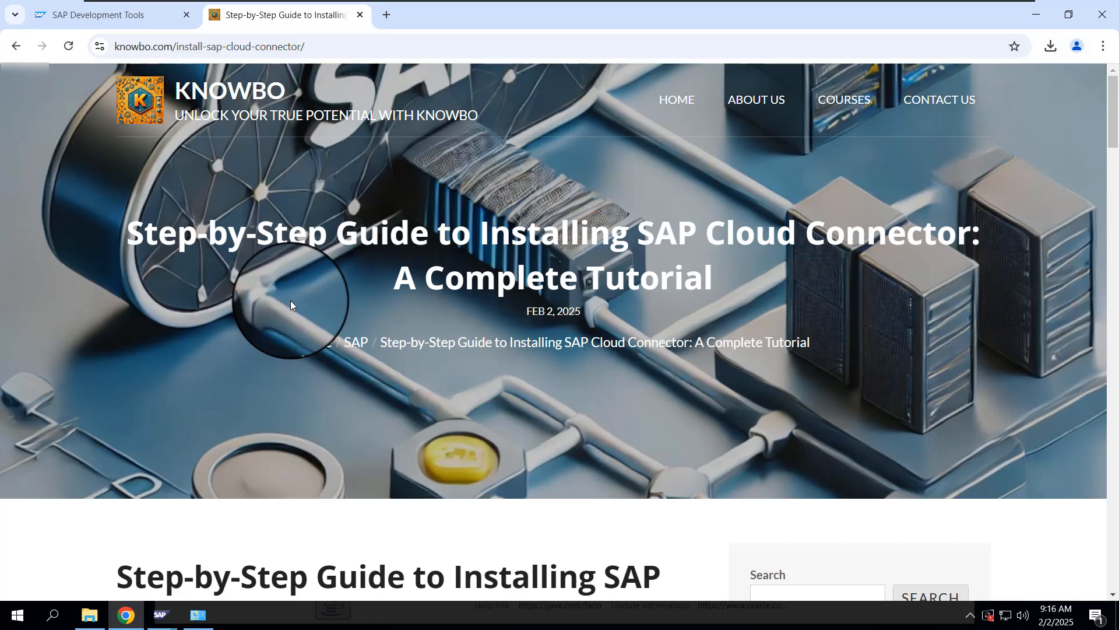
- Switch to the SAP Development Tools Cloud page and examine the available Cloud Connector downloads
click(133, 16)
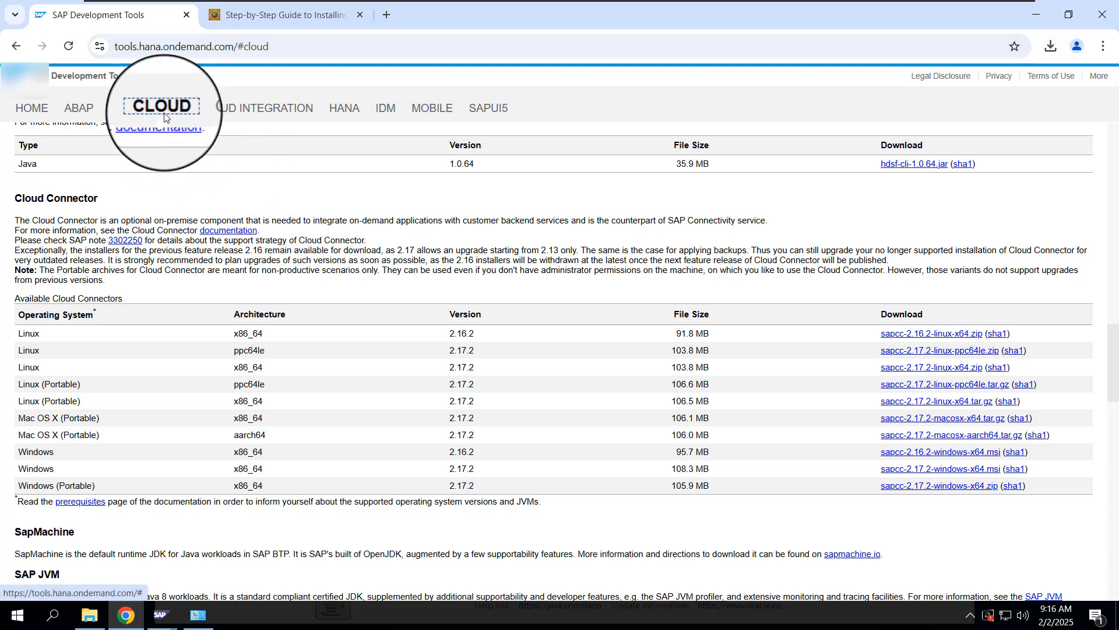
scroll(116, 361, up, 1)
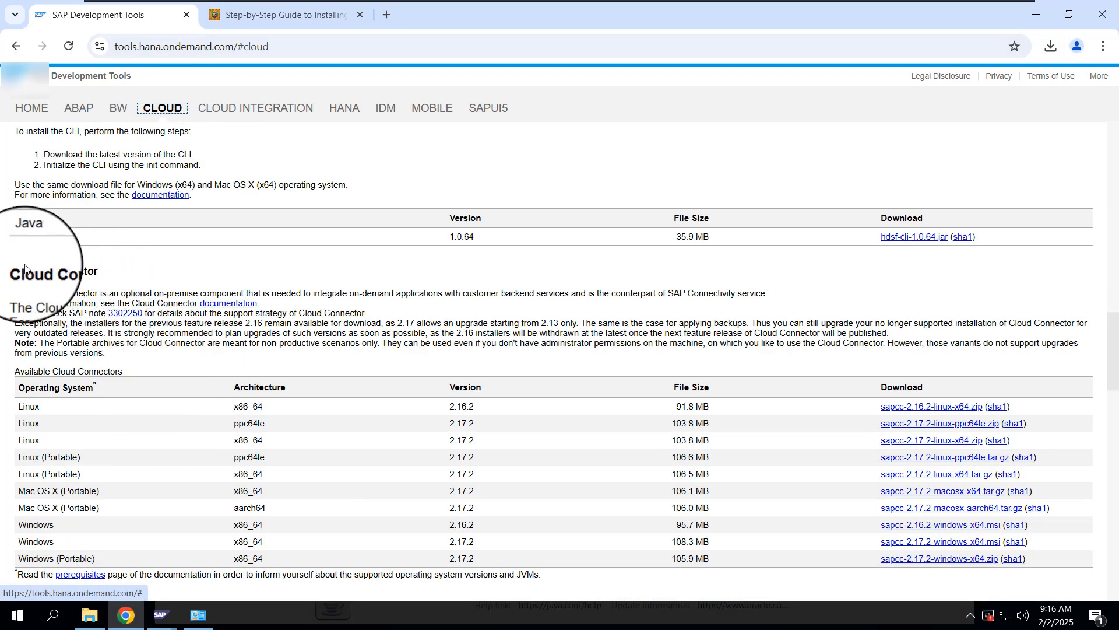
drag(12, 276, 111, 271)
scroll(262, 385, down, 2)
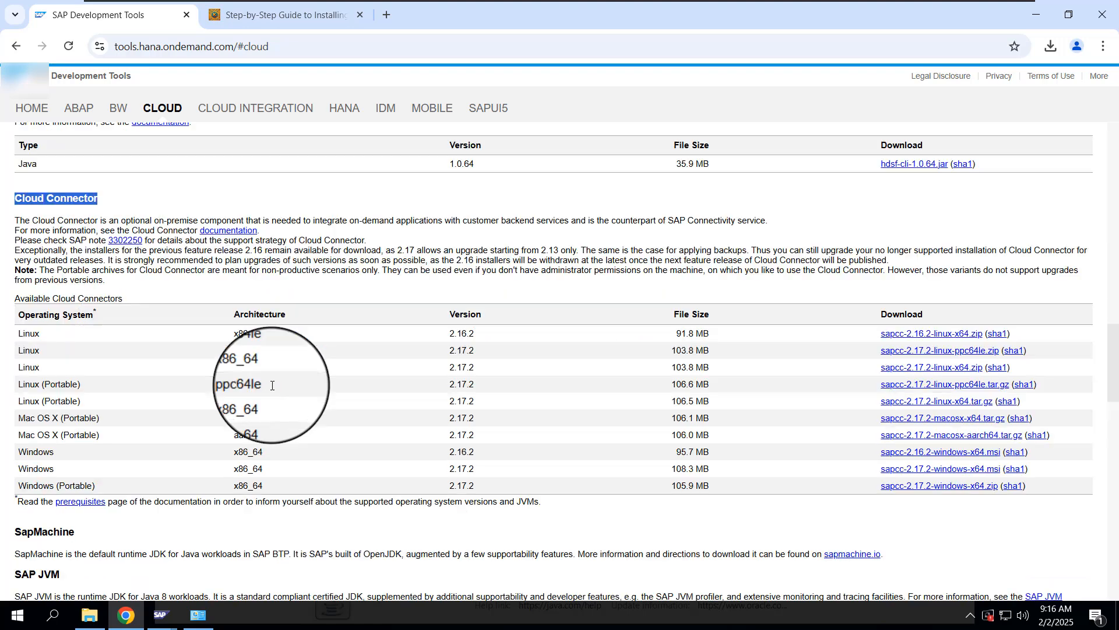
scroll(274, 392, down, 1)
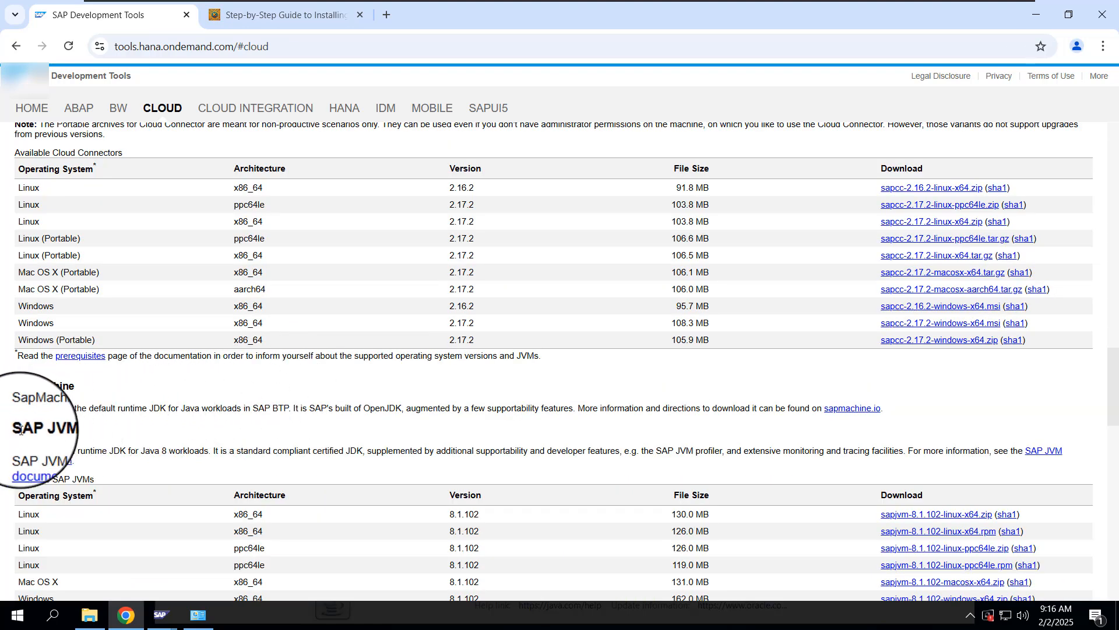
- Examine the SAP JVM downloads and the Windows x86_64 version 2.17.2 row of the Cloud Connector list
drag(11, 429, 60, 430)
click(68, 430)
scroll(303, 434, down, 2)
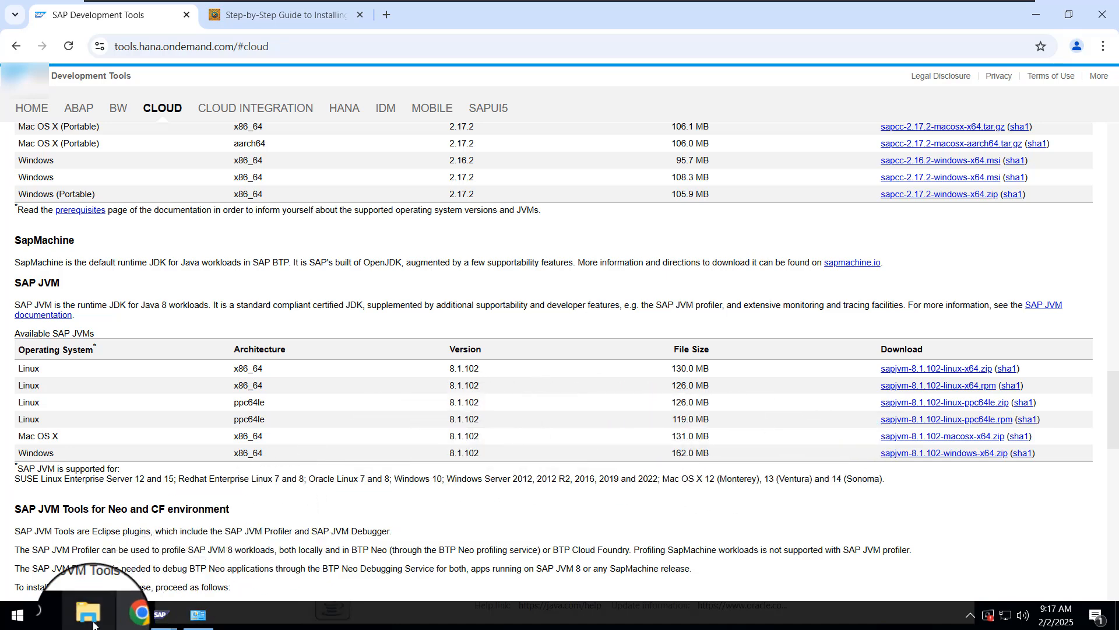
scroll(545, 235, up, 3)
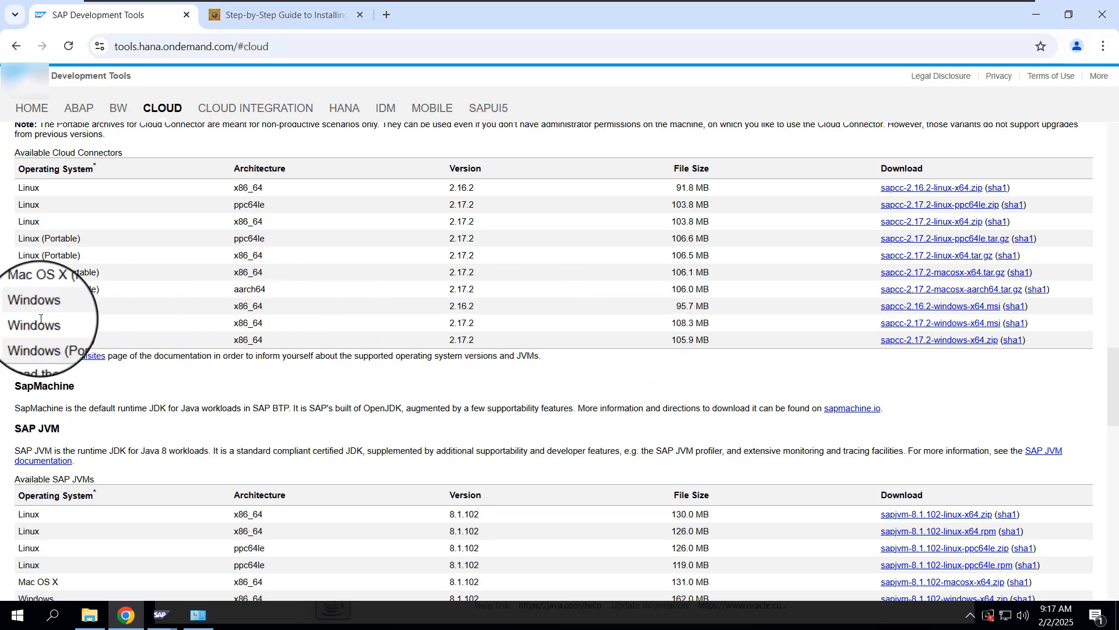
drag(17, 322, 1059, 320)
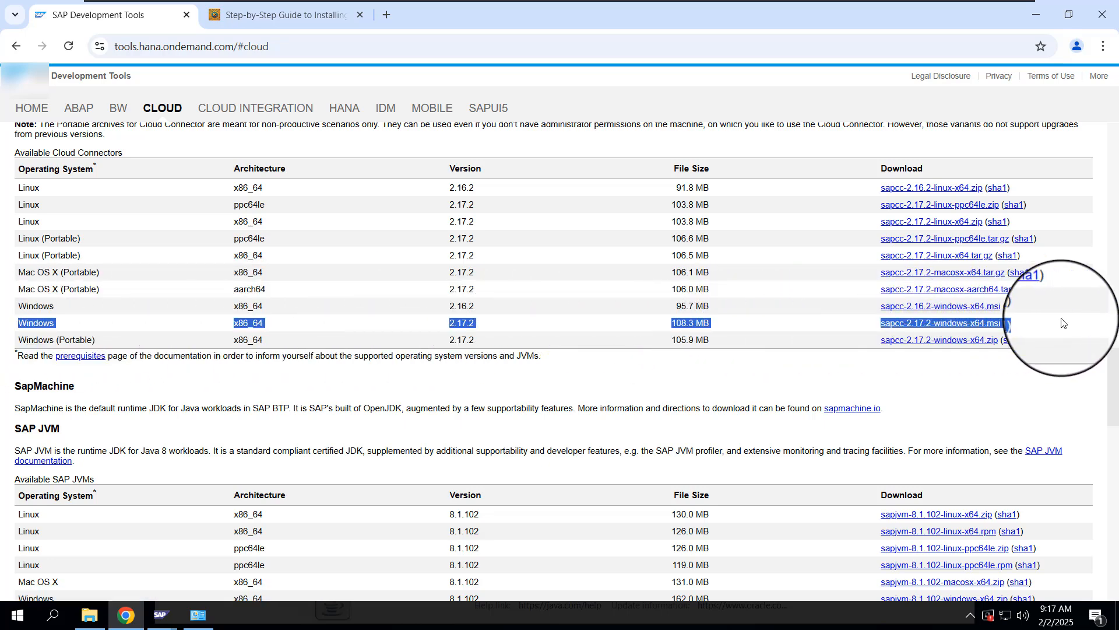
- In File Explorer's Downloads, open the extracted sapjvm-8.1.102-windows-x64 folder, go into sapjvm_8 and copy its folder path
click(88, 615)
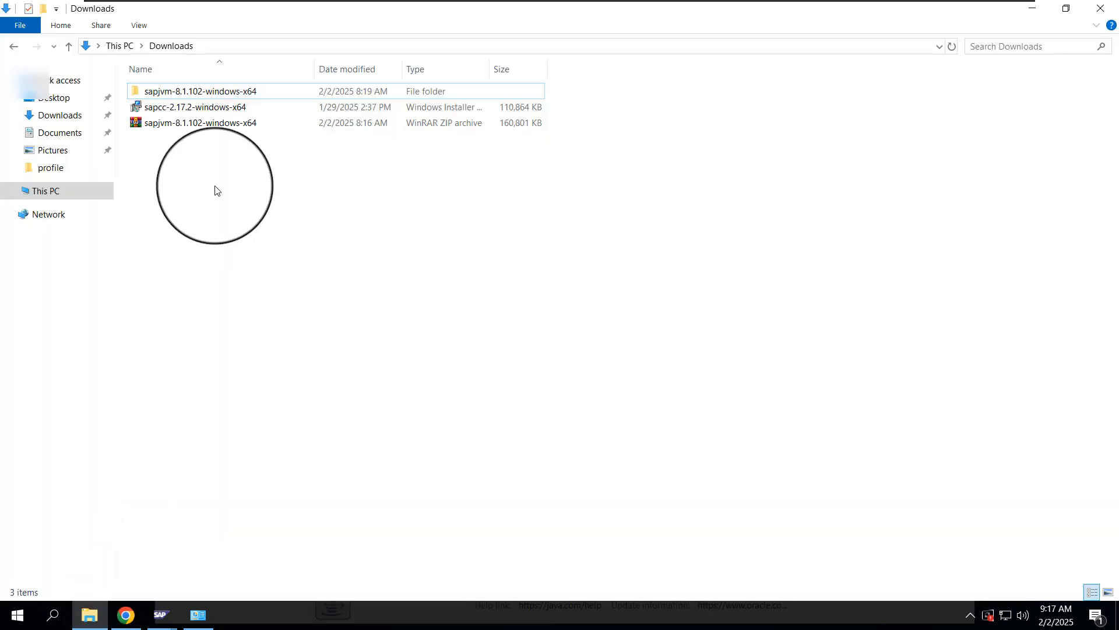
double_click(188, 122)
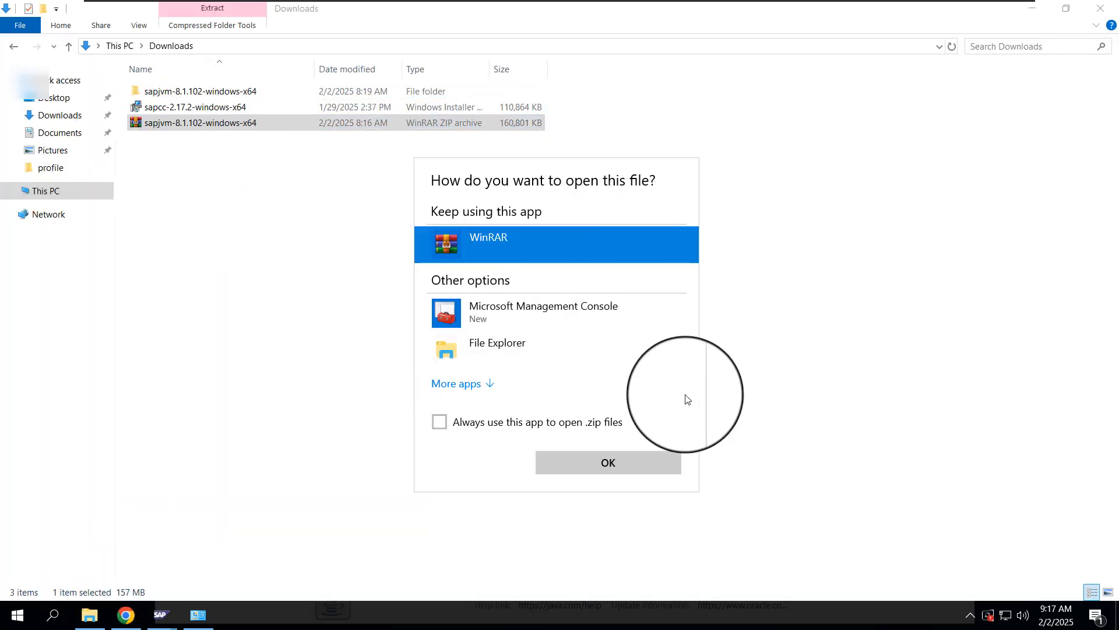
click(799, 421)
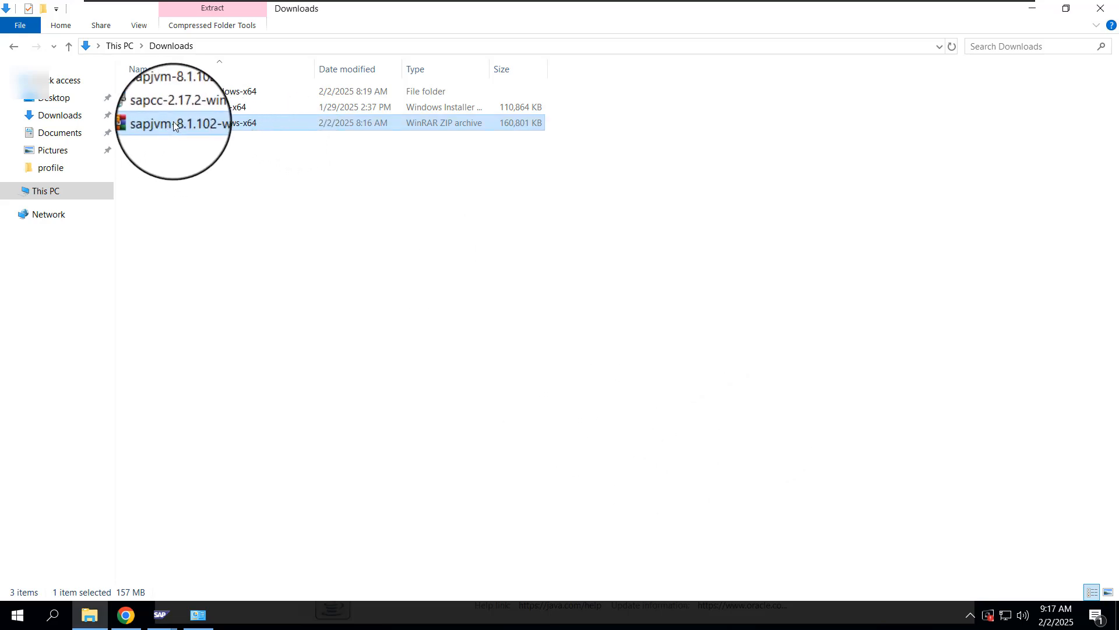
click(190, 94)
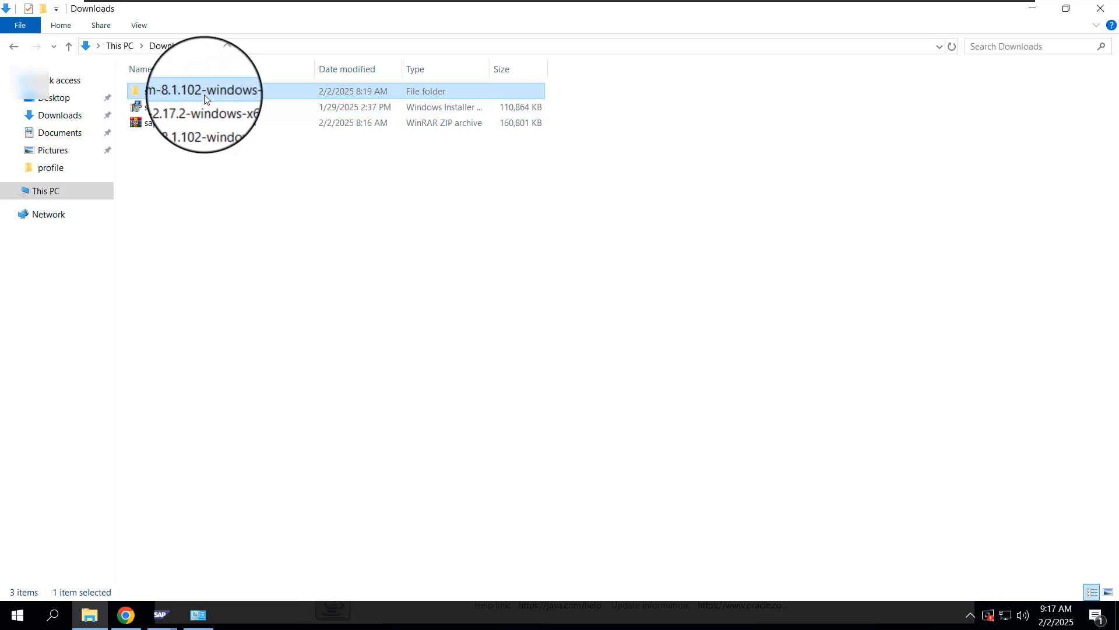
double_click(205, 99)
double_click(165, 93)
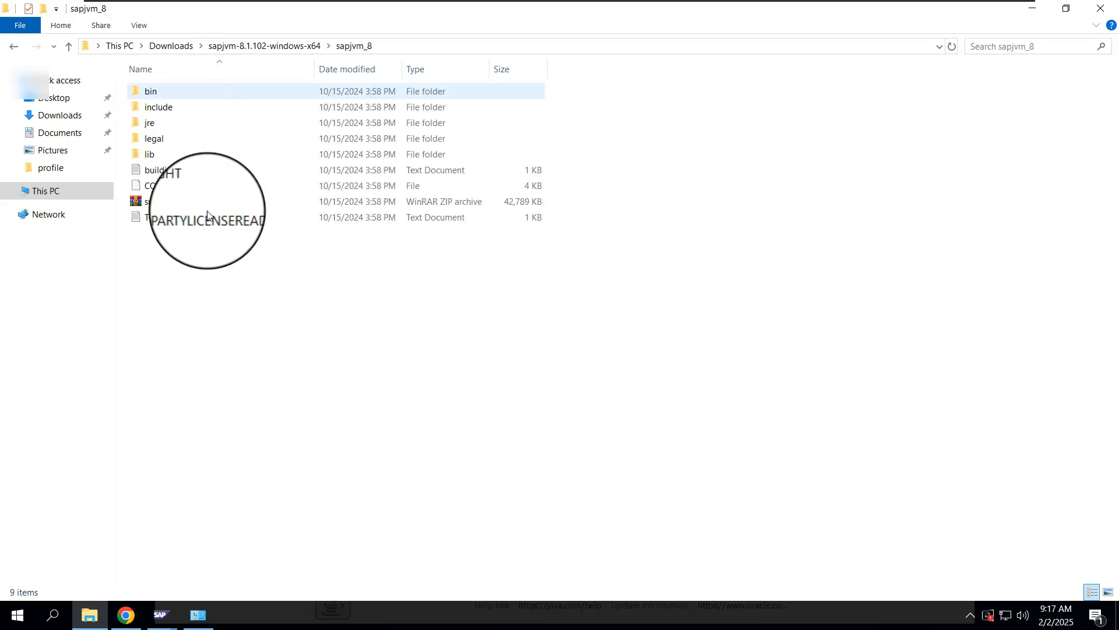
click(417, 53)
key(ctrl+c)
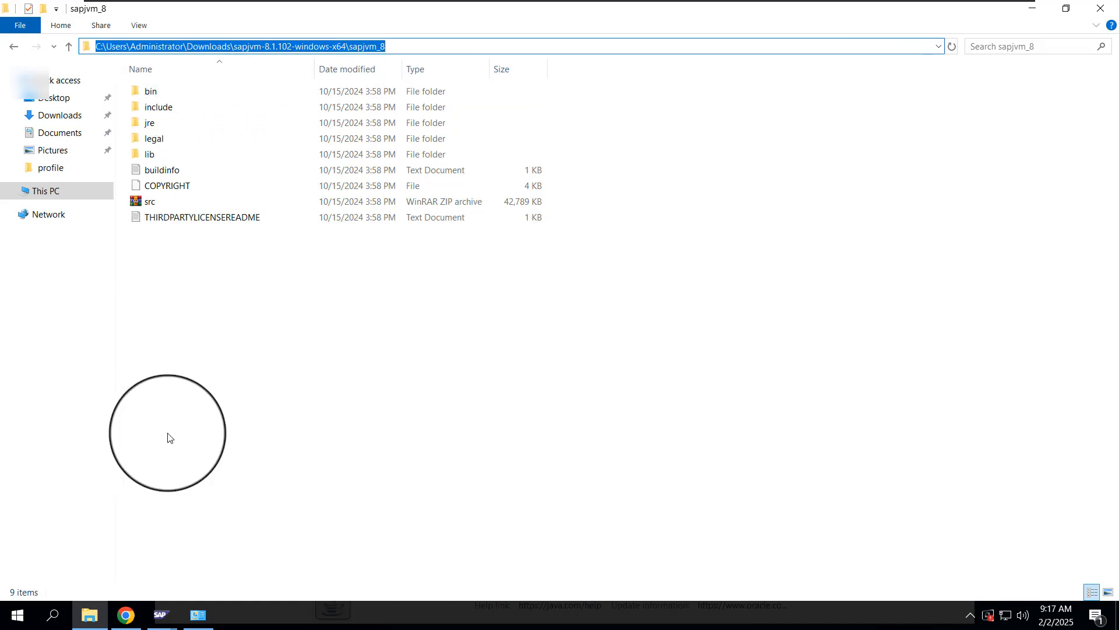
- Open the Environment Variables dialog through This PC's properties and advanced system settings
right_click(95, 623)
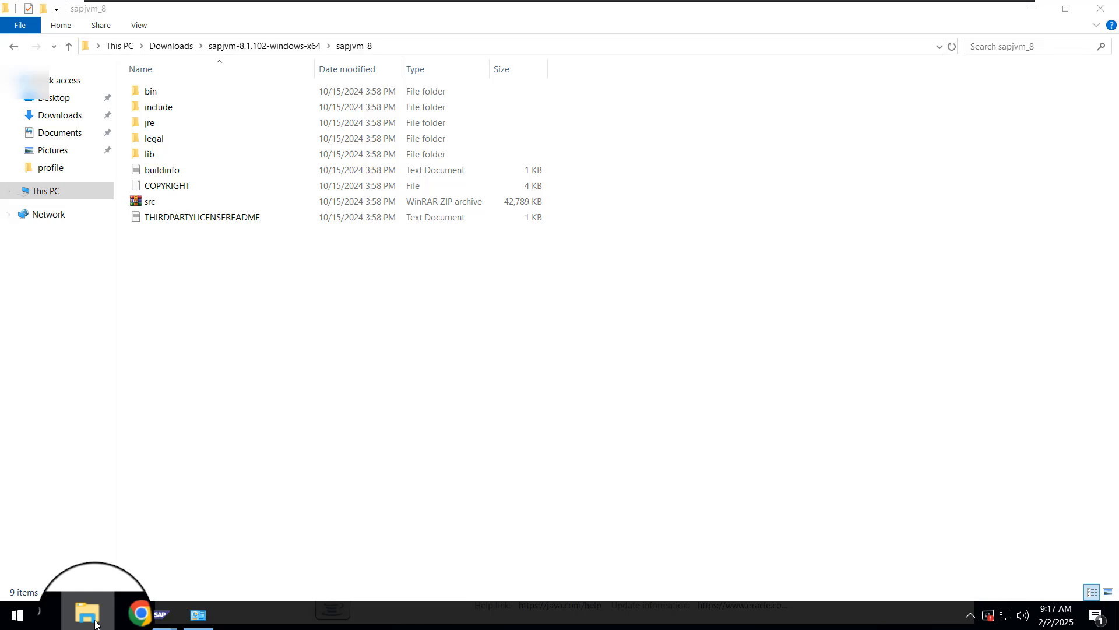
click(59, 539)
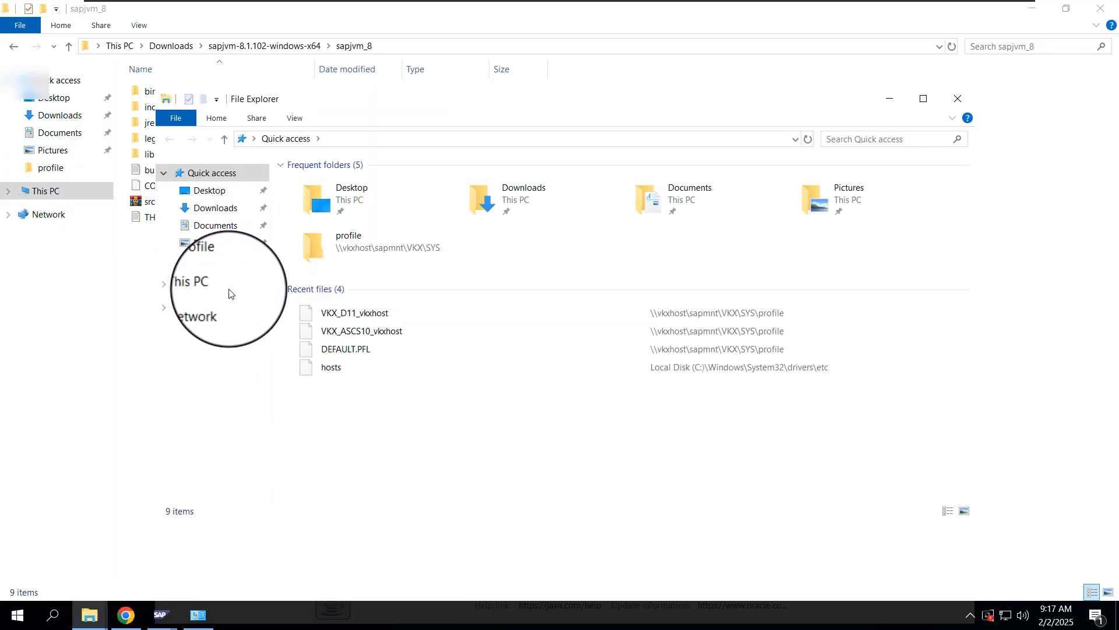
right_click(202, 294)
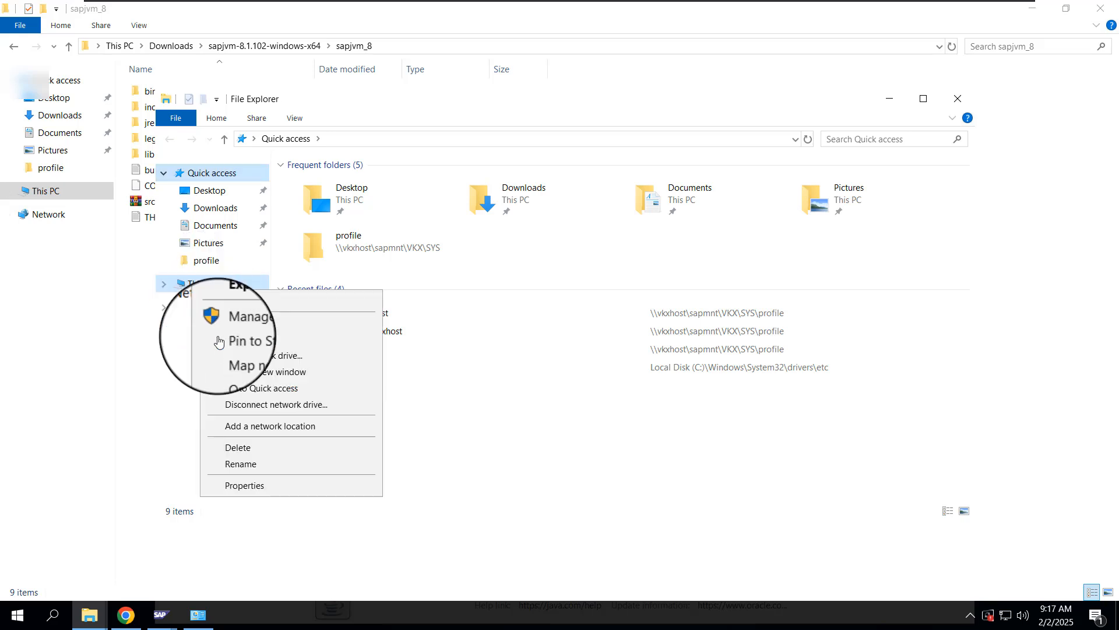
click(254, 486)
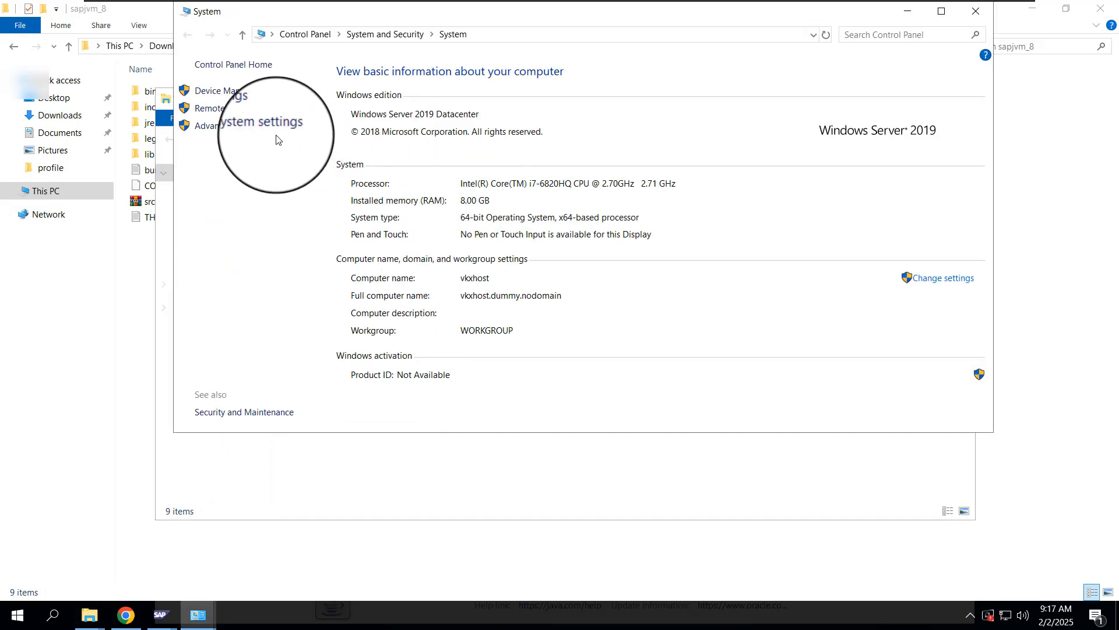
click(234, 128)
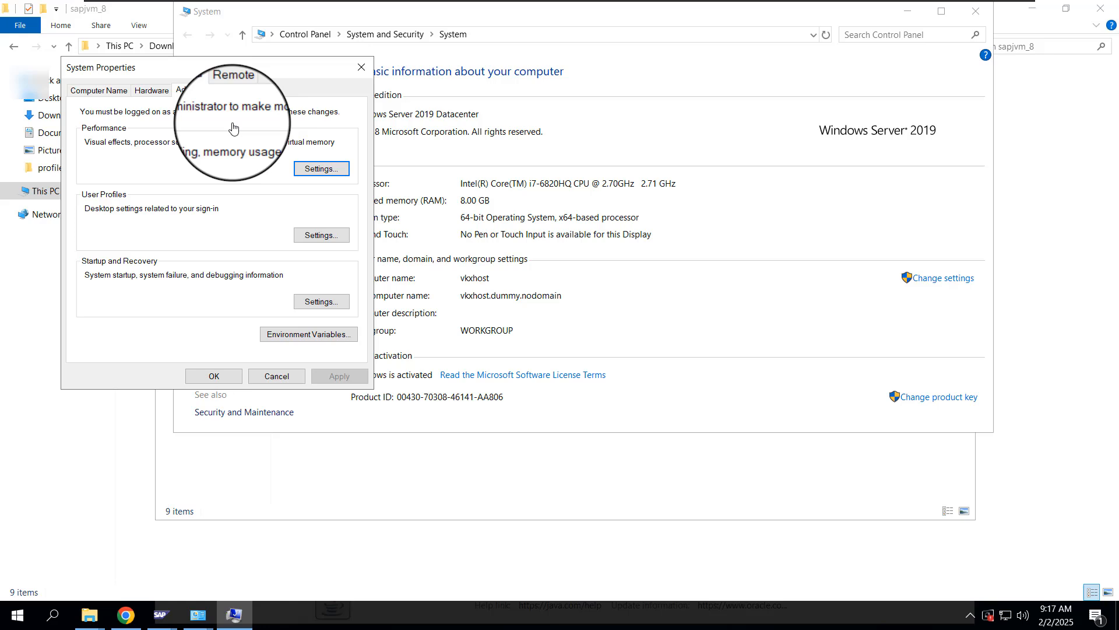
click(314, 338)
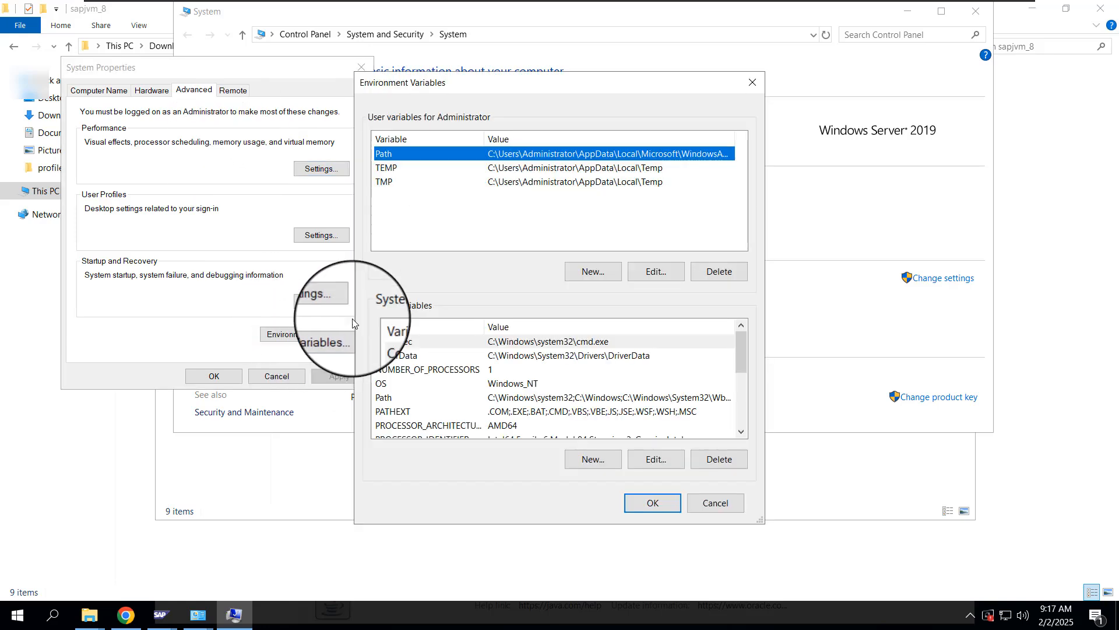
- Create a user variable JAVA_HOME pointing to the sapjvm_8 folder under Downloads\sapjvm-8.1.102-windows-x64
click(592, 270)
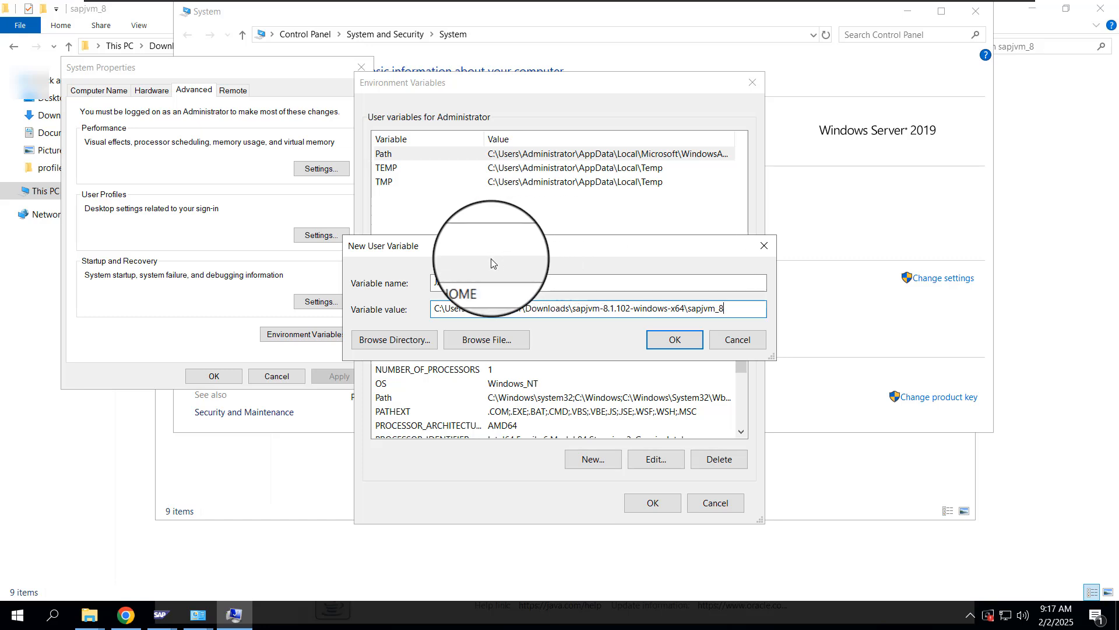
click(664, 337)
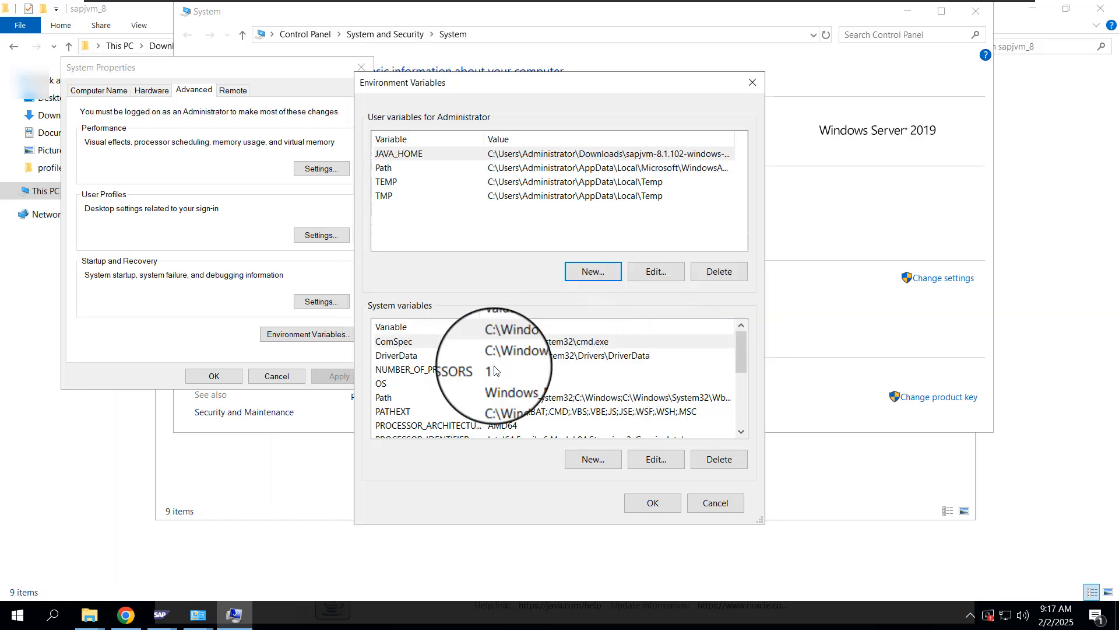
- Add the sapjvm_8\bin folder path as a new entry in the system Path variable and save the environment variables
click(391, 384)
click(391, 391)
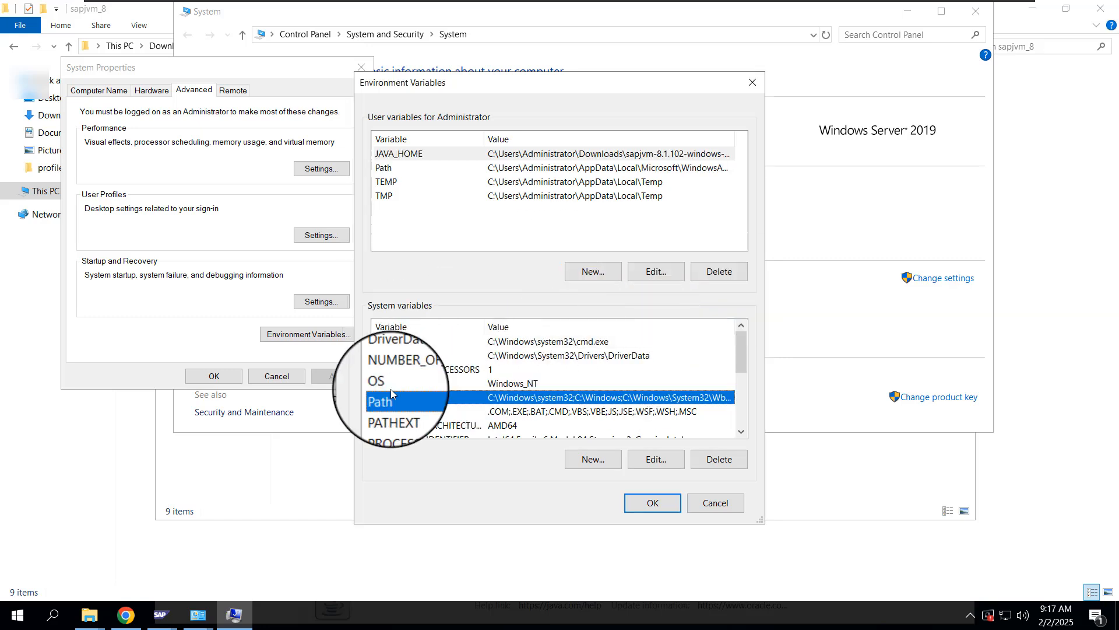
click(656, 460)
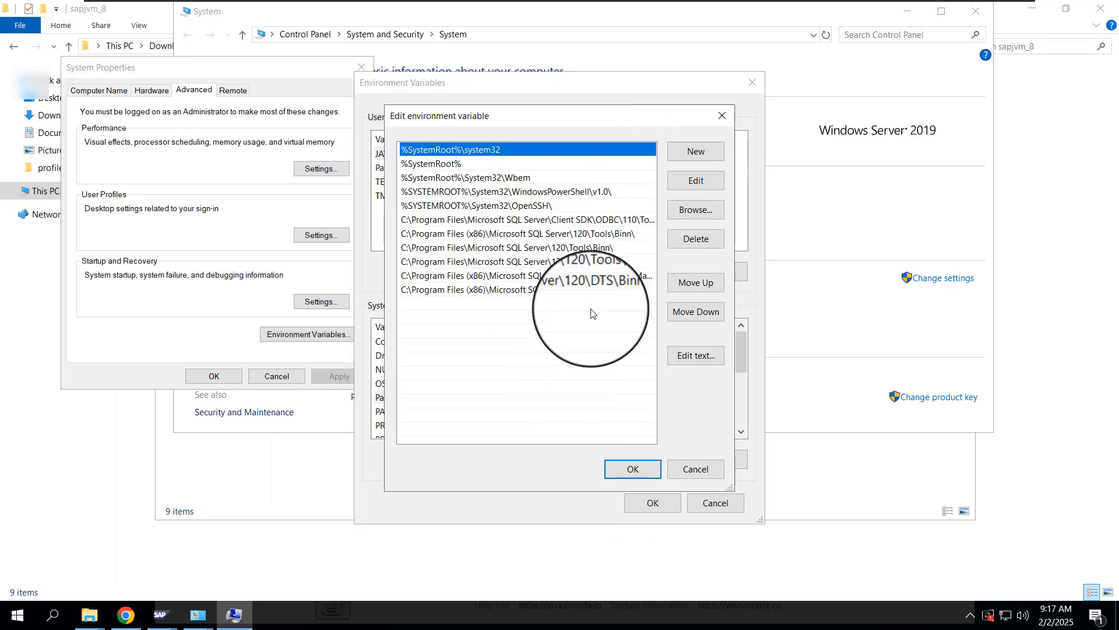
click(698, 151)
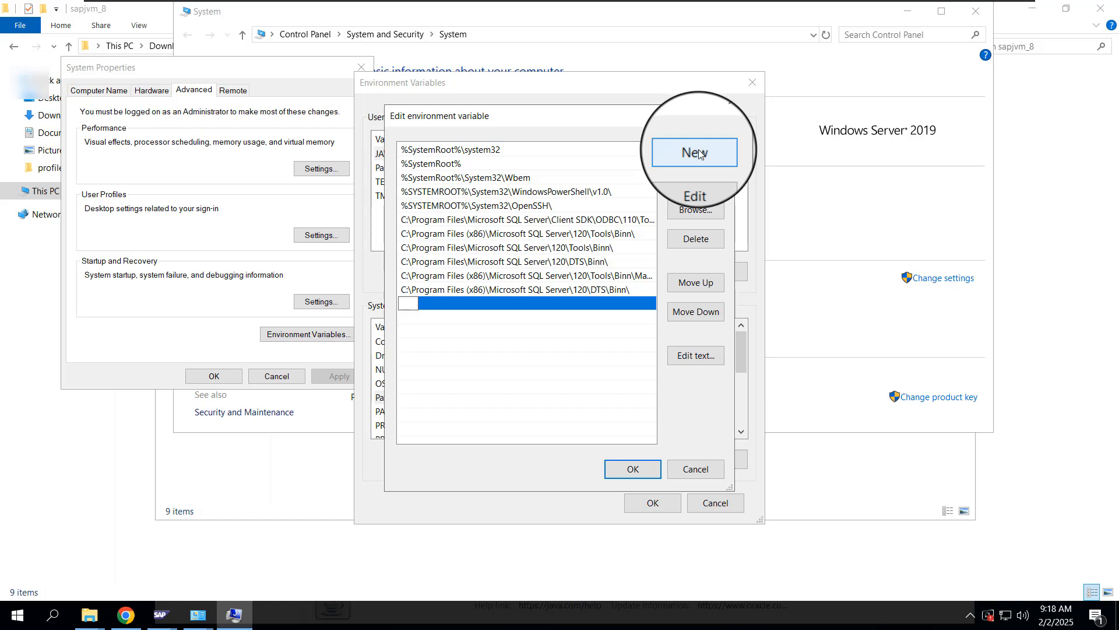
key(ctrl+v)
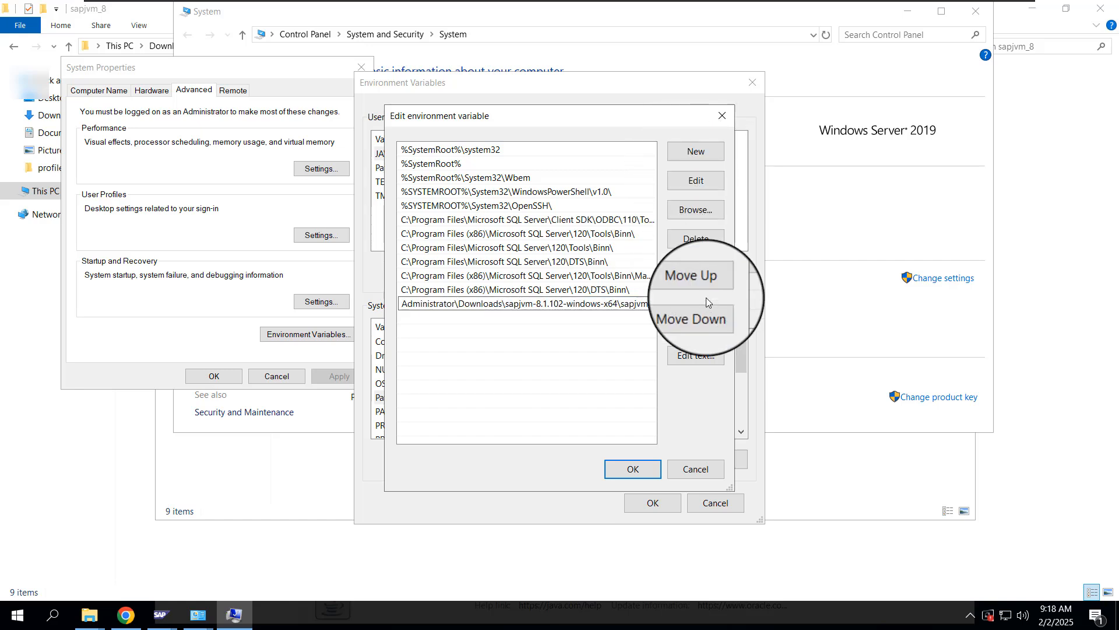
text(_8\)
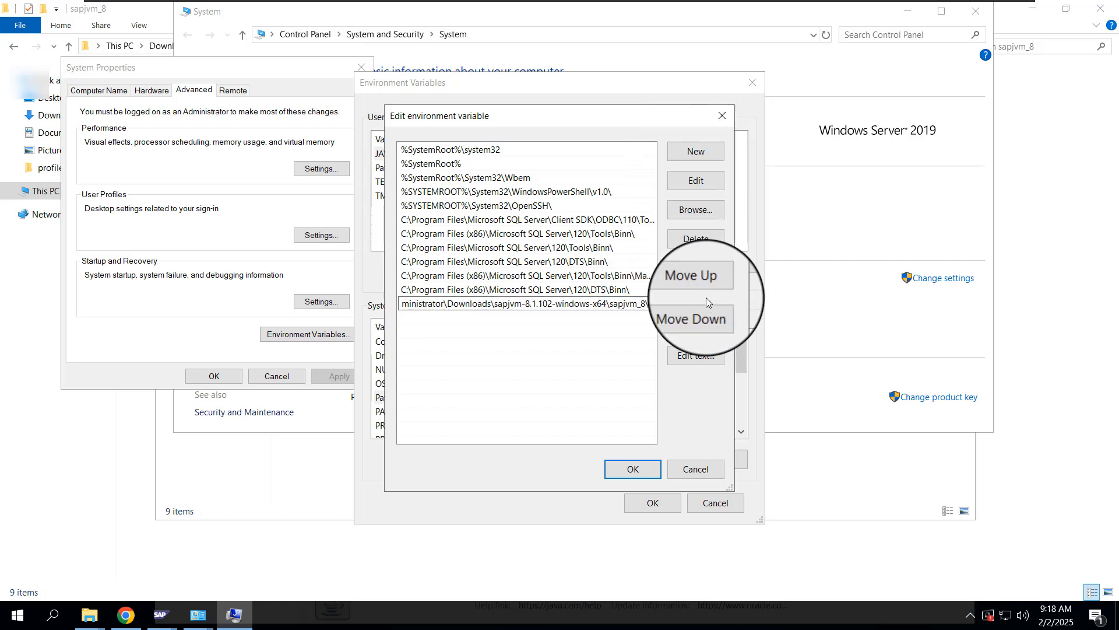
text(bin)
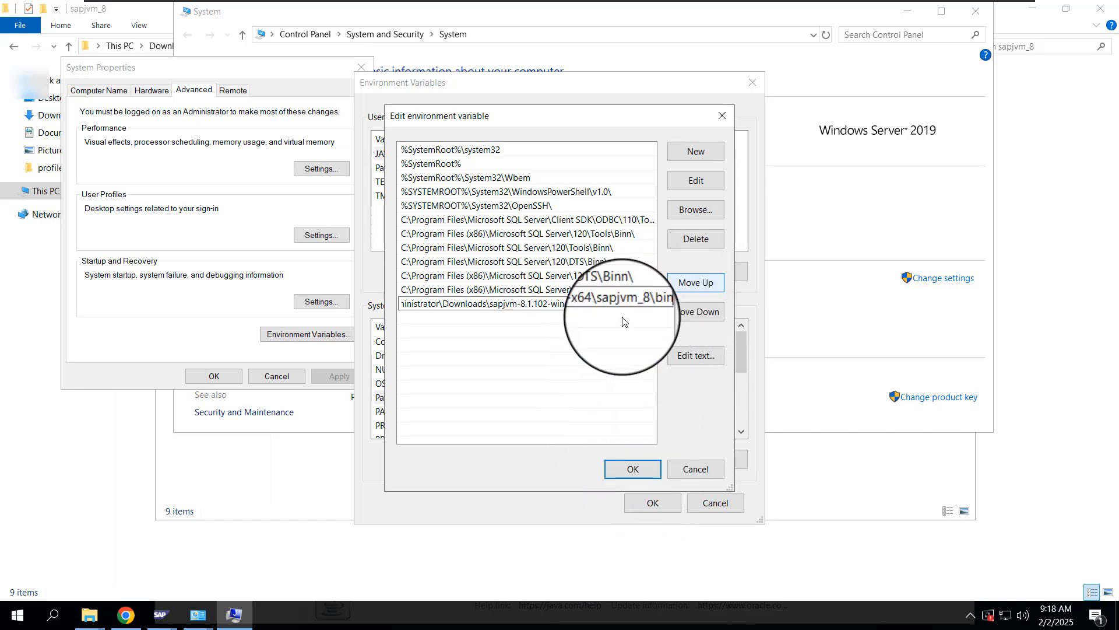
click(638, 472)
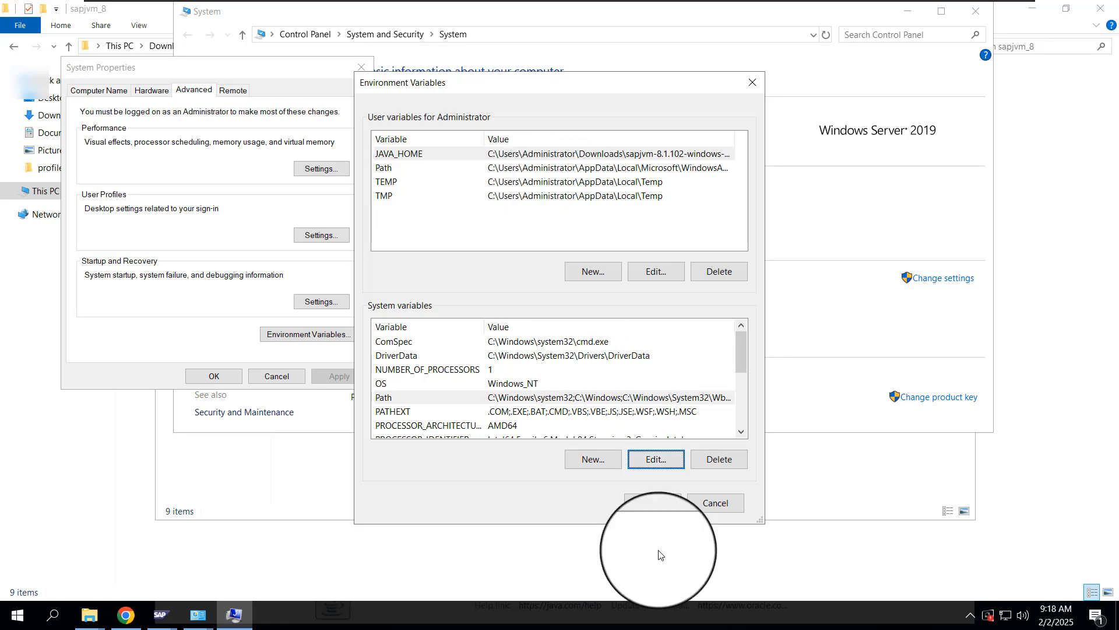
click(656, 506)
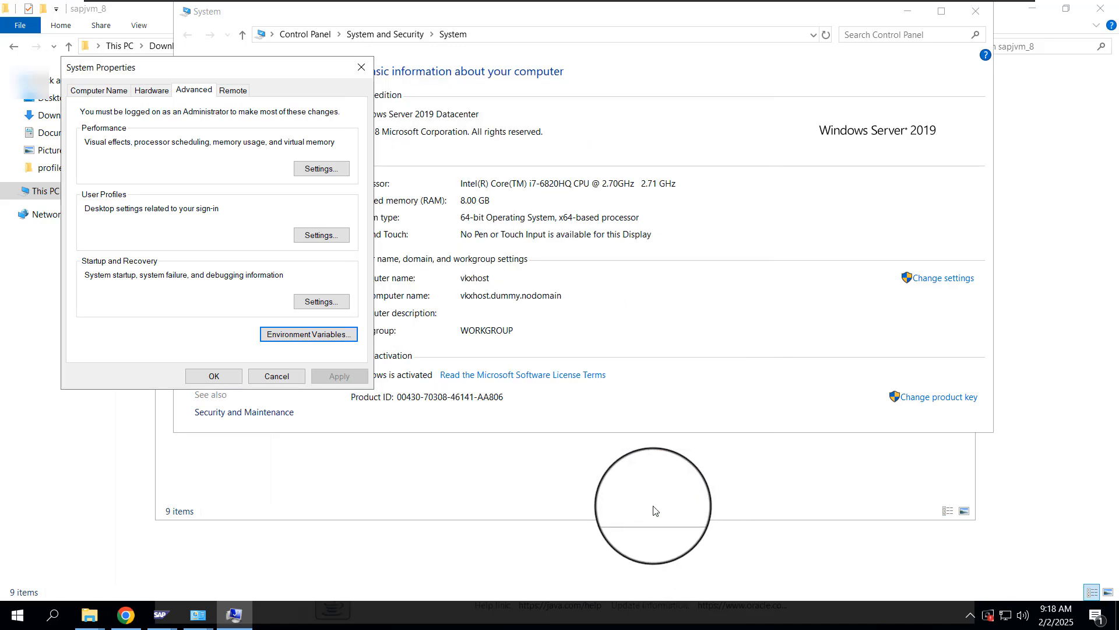
- Open Command Prompt and check the Java installation with java -version, then minimize the window
click(47, 621)
text(cmd)
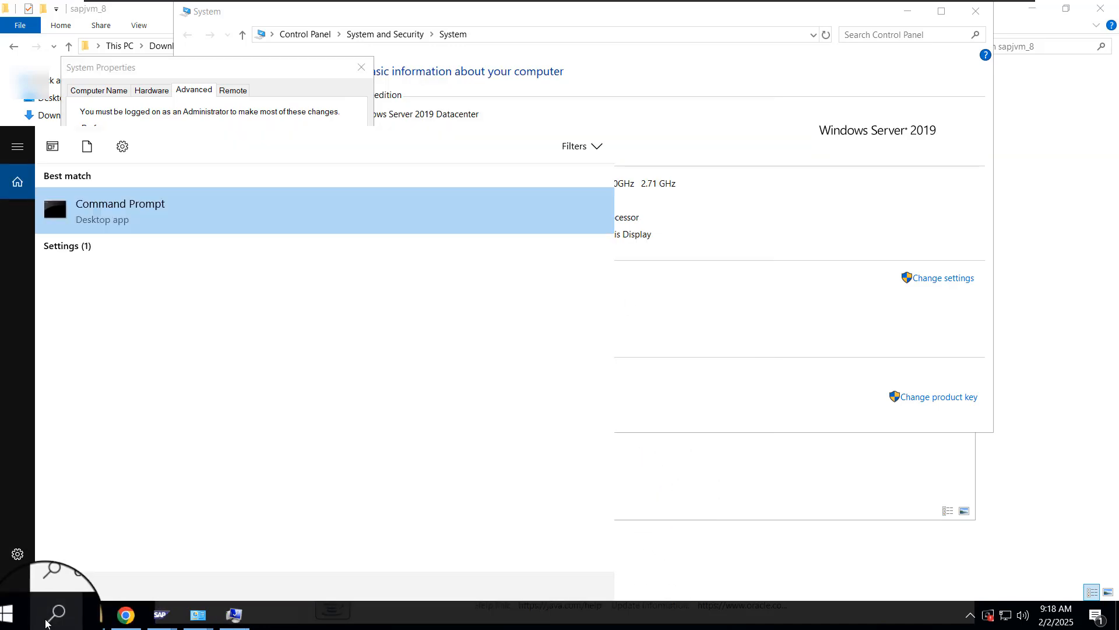
key(Return)
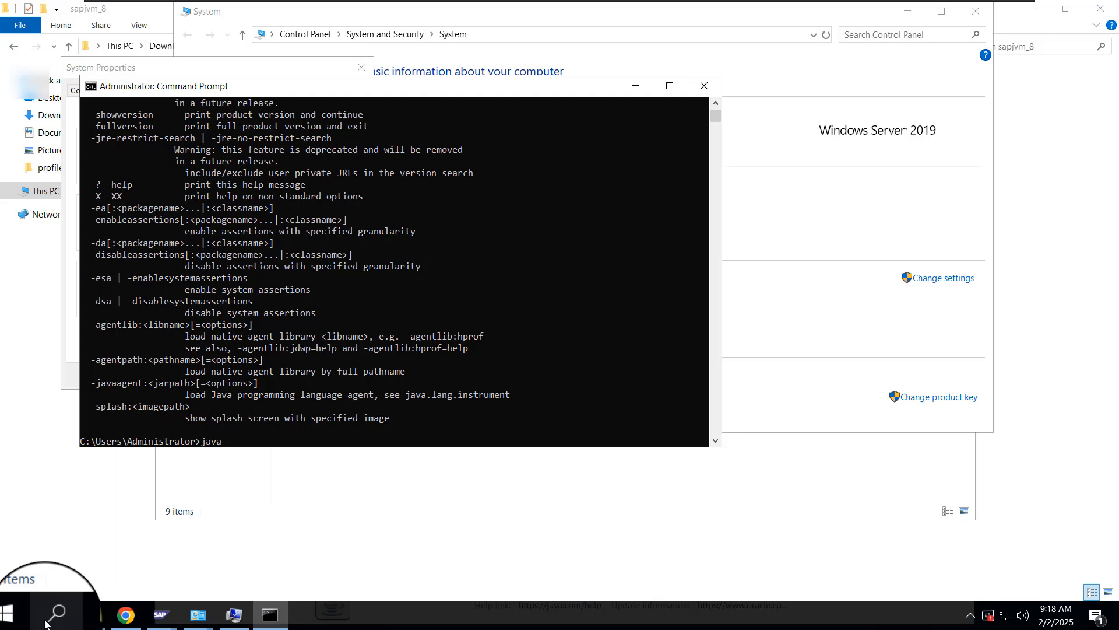
text(n)
key(Return)
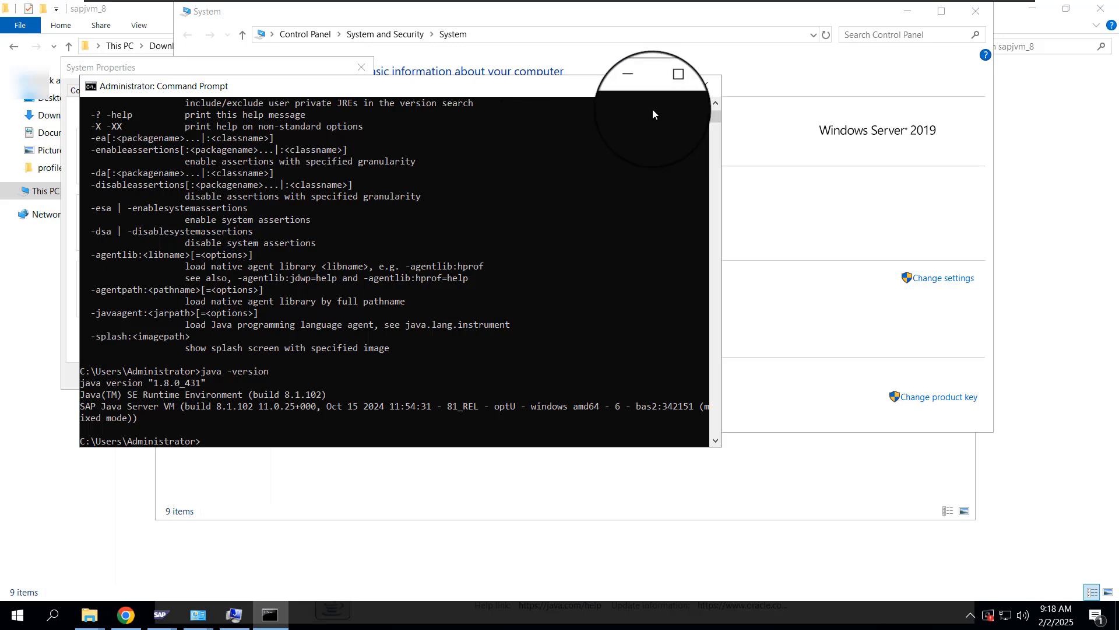
click(642, 89)
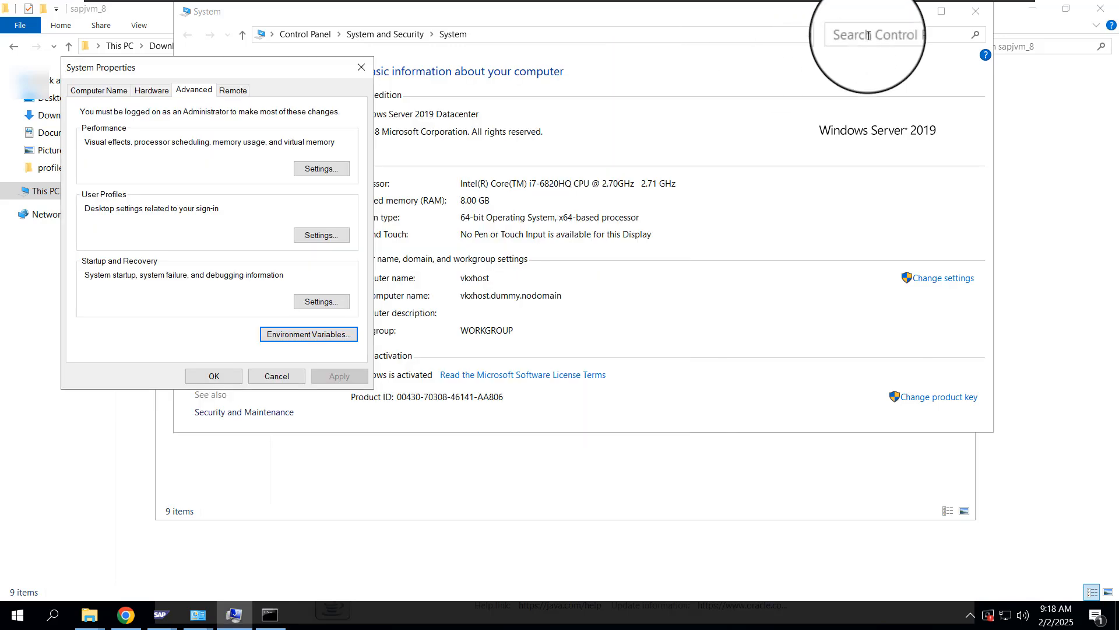
- Clear away the System windows and launch the sapcc-2.17.2-windows-x64 installer from the Downloads folder
click(929, 12)
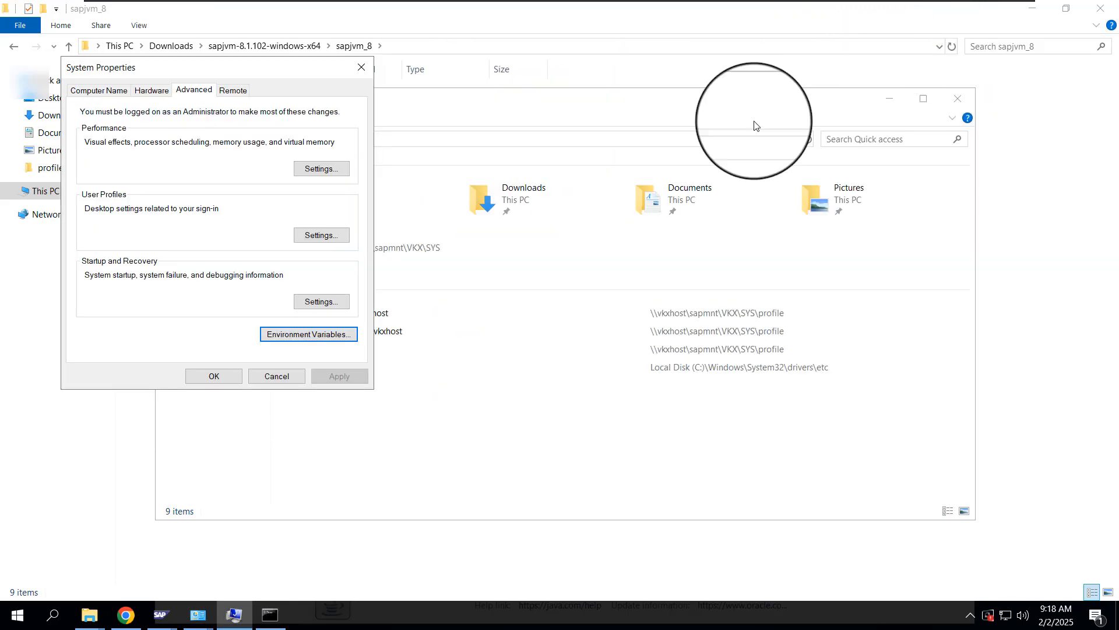
click(359, 68)
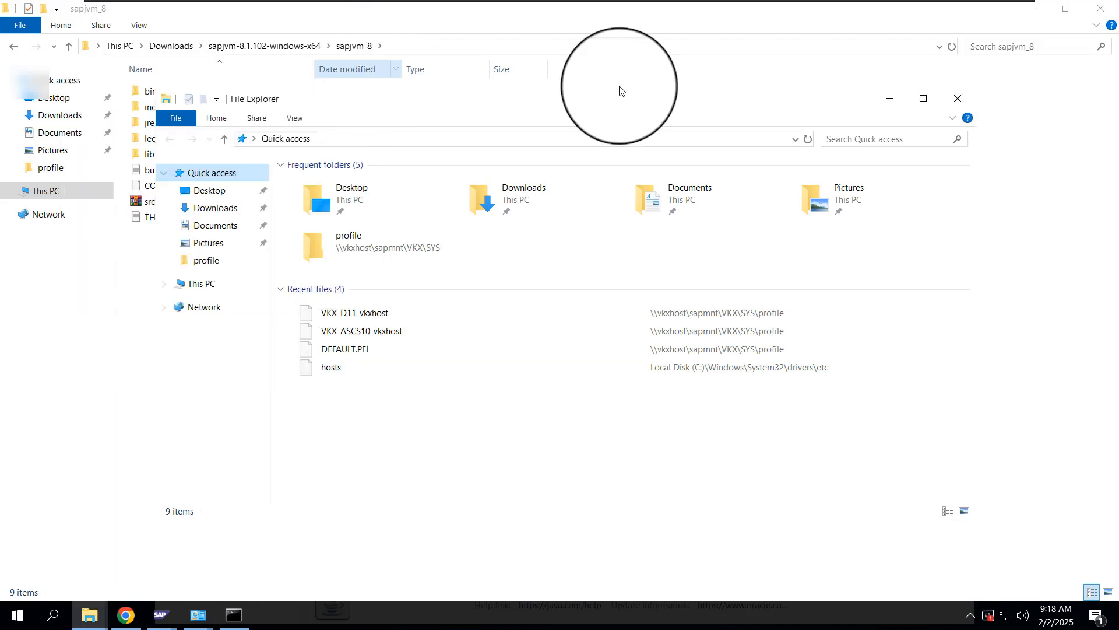
click(890, 98)
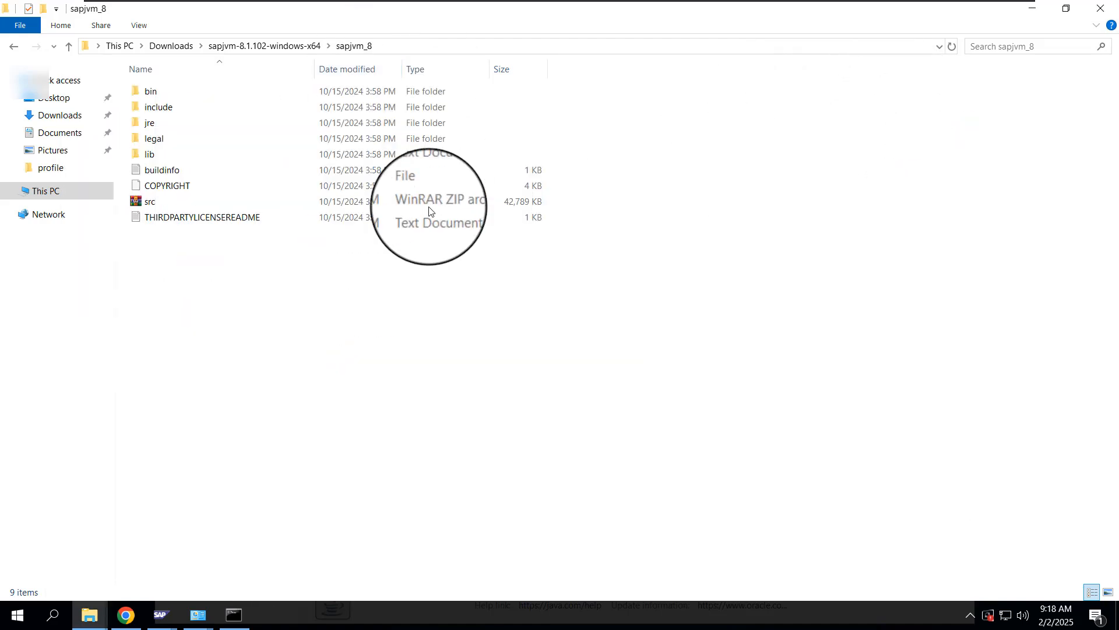
click(64, 118)
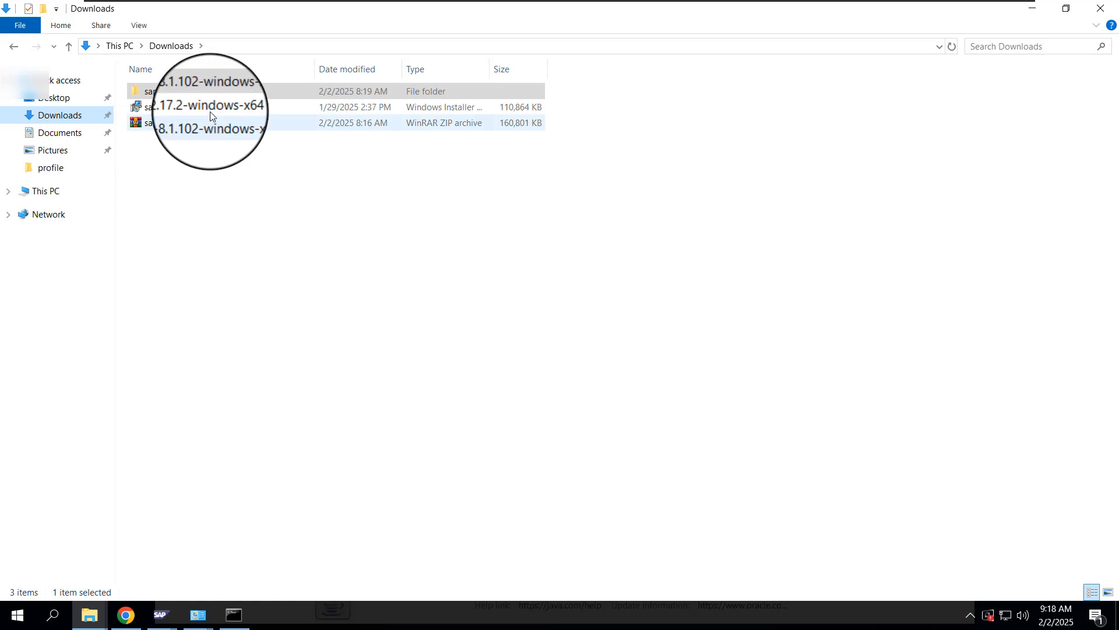
double_click(173, 109)
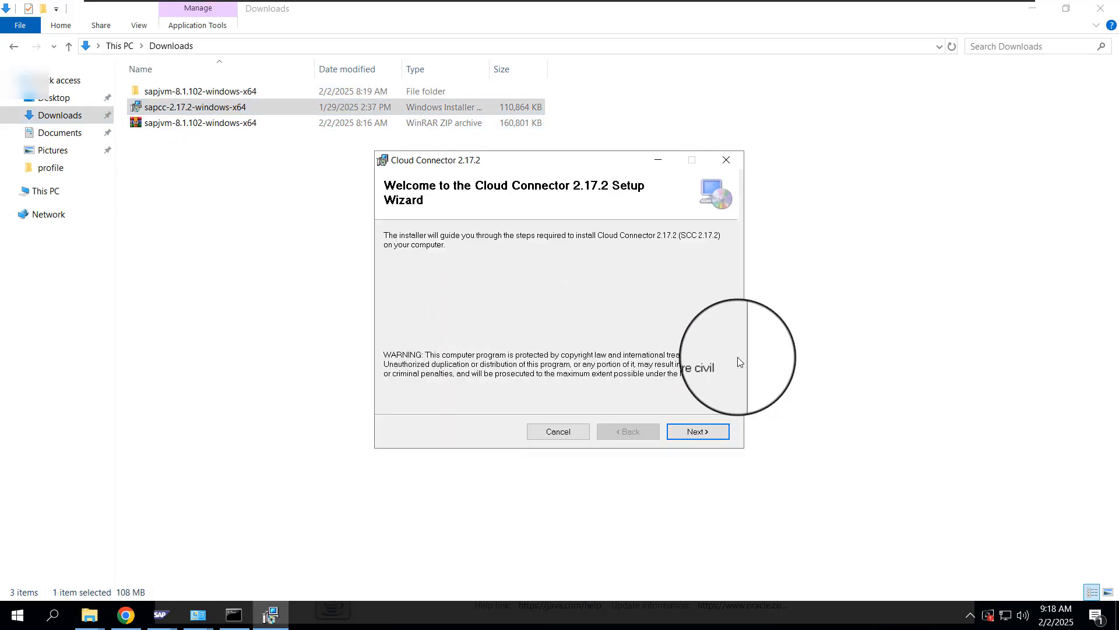
- Proceed through the Cloud Connector setup, accepting the installation folder C:\SAP\scc20\ and HTTPS port 8443
click(687, 433)
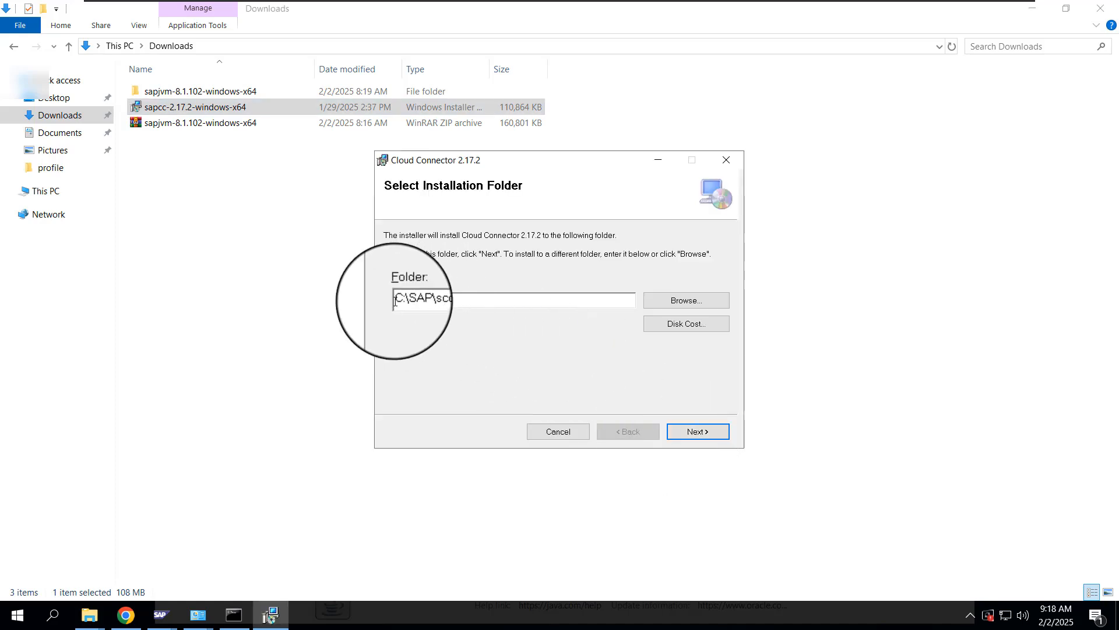
click(425, 301)
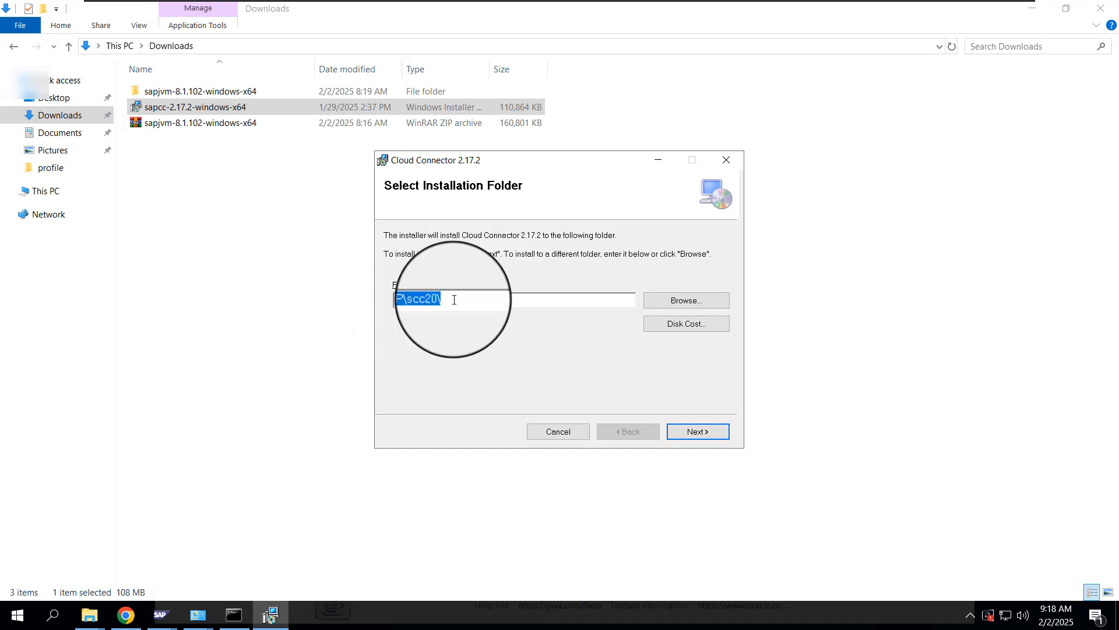
click(424, 299)
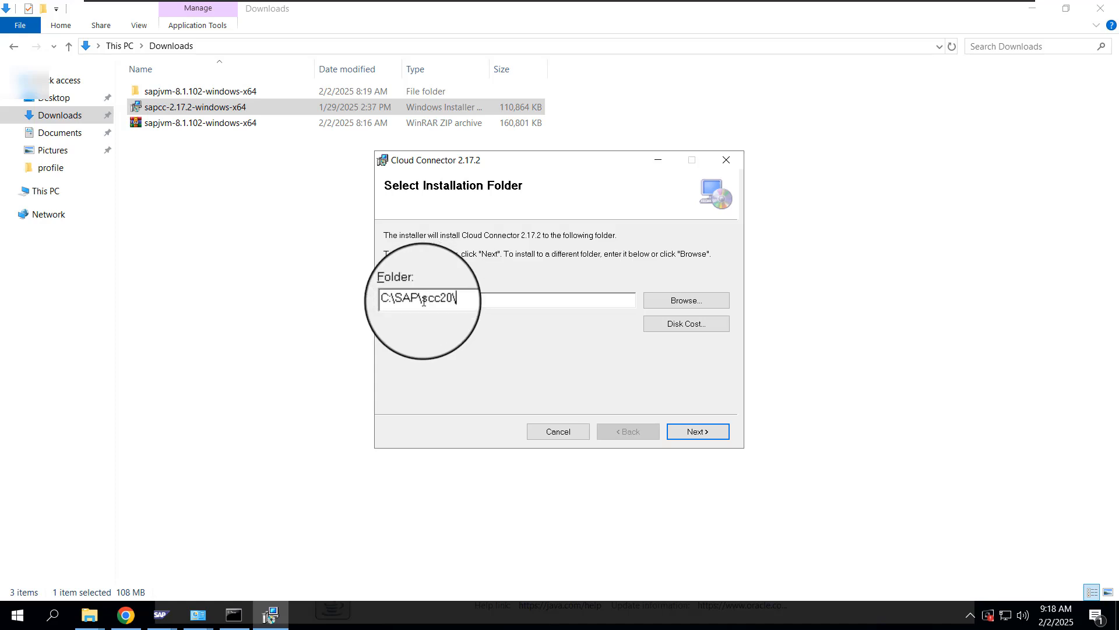
drag(436, 301, 487, 299)
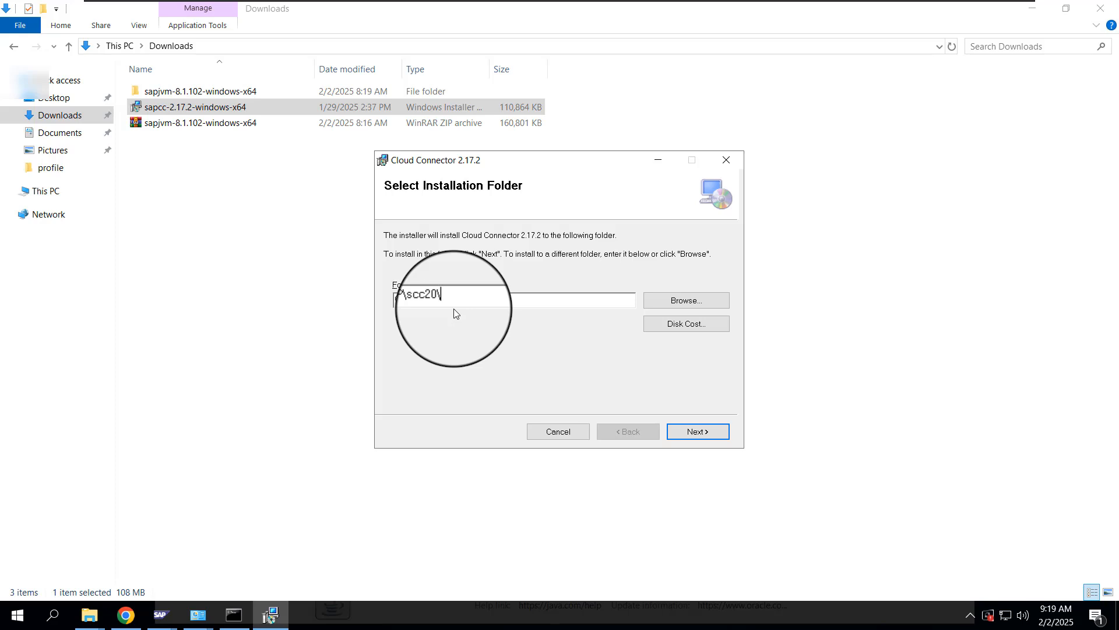
click(700, 433)
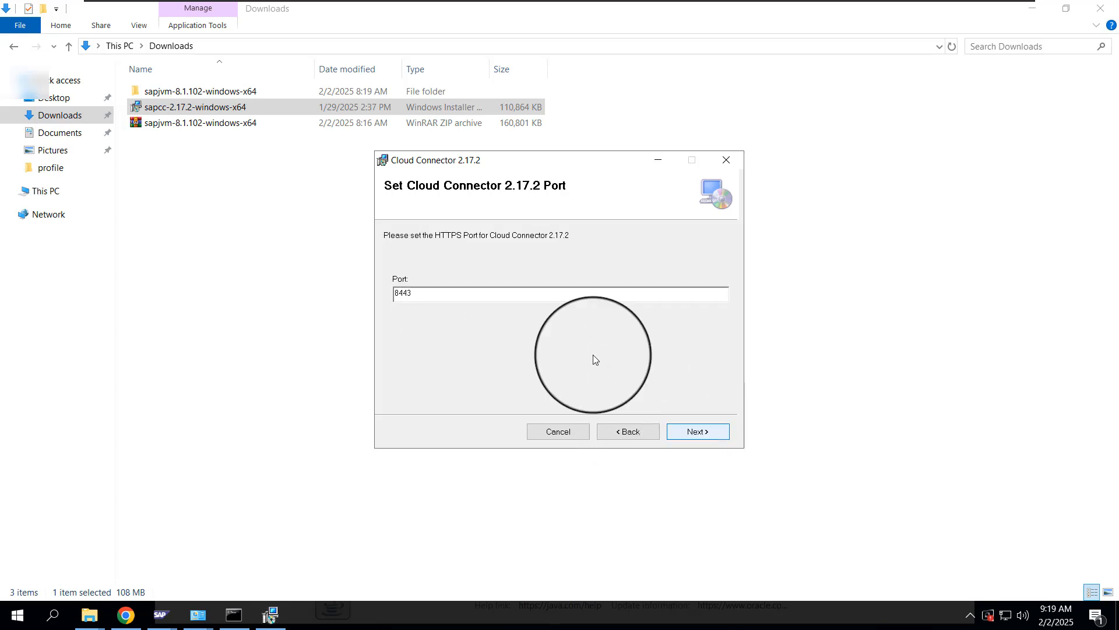
drag(434, 297, 386, 300)
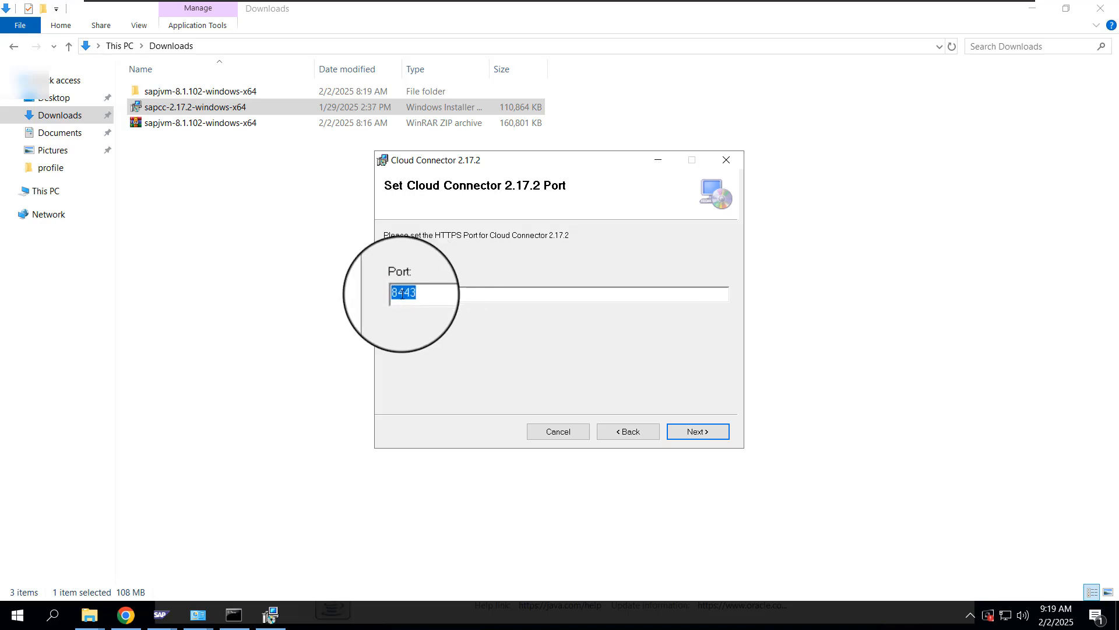
click(412, 293)
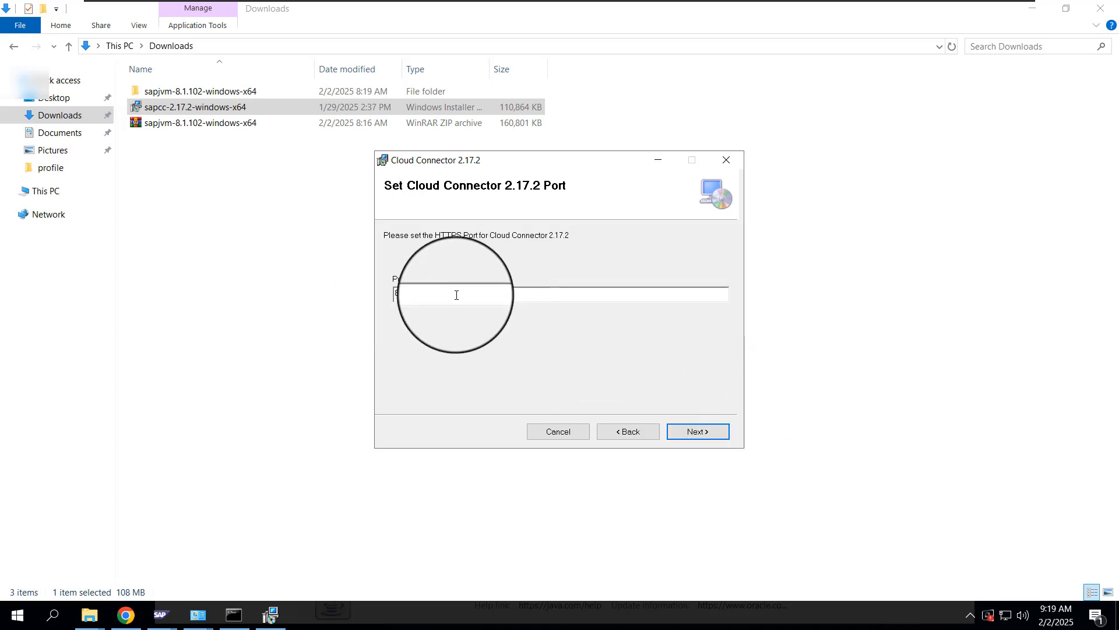
click(708, 432)
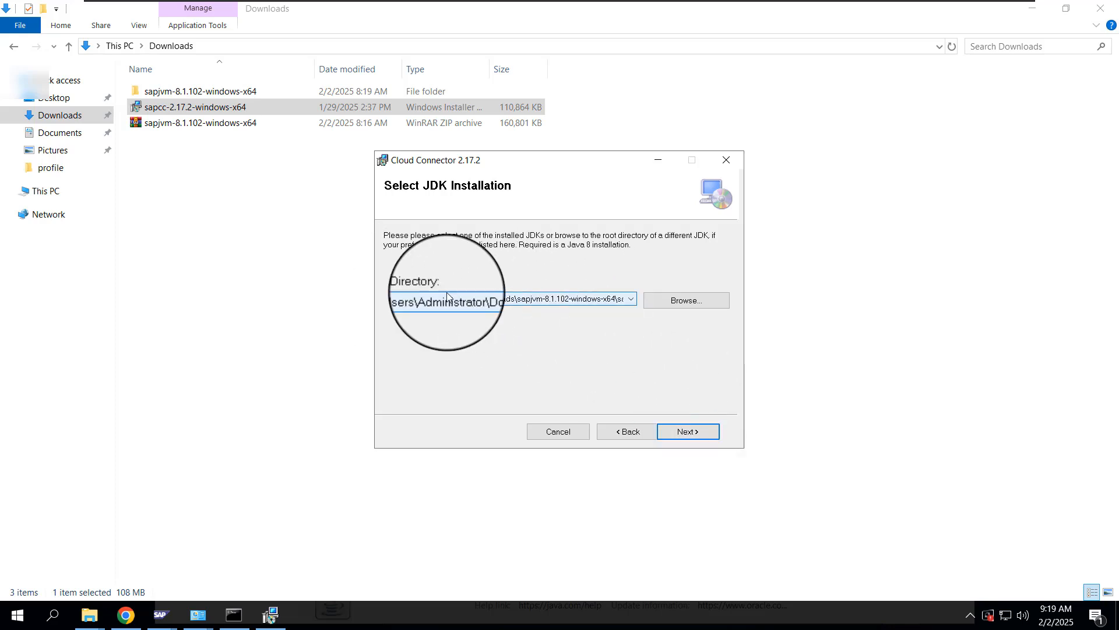
- Accept the sapjvm-8.1.102-windows-x64 JDK directory and start the installation, keeping Cloud Connector set to start after finishing the setup
click(632, 300)
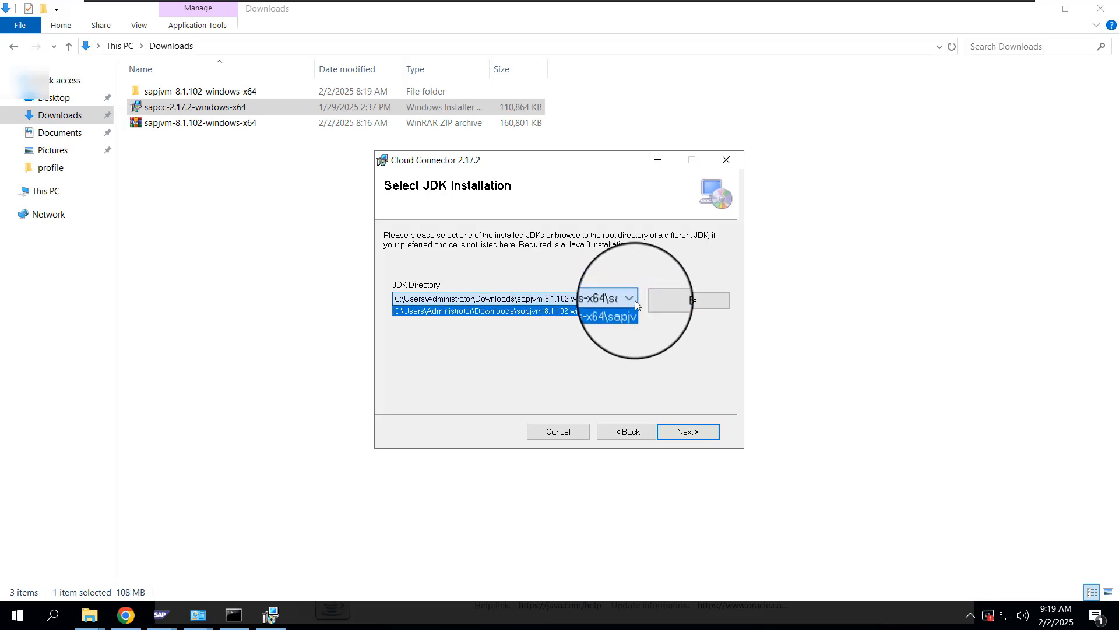
click(635, 300)
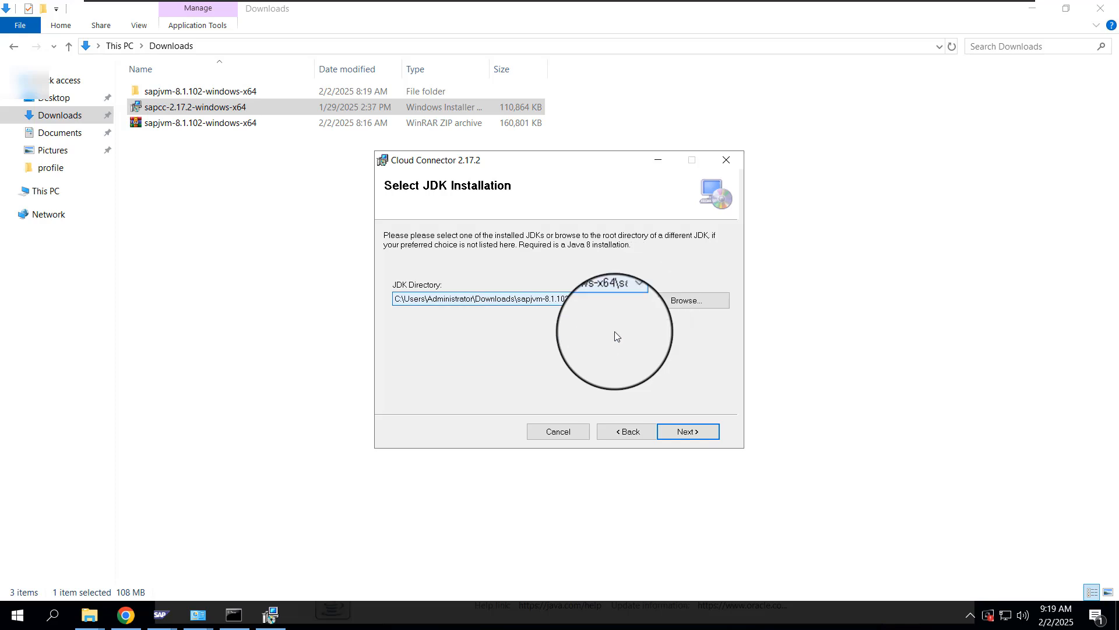
click(690, 432)
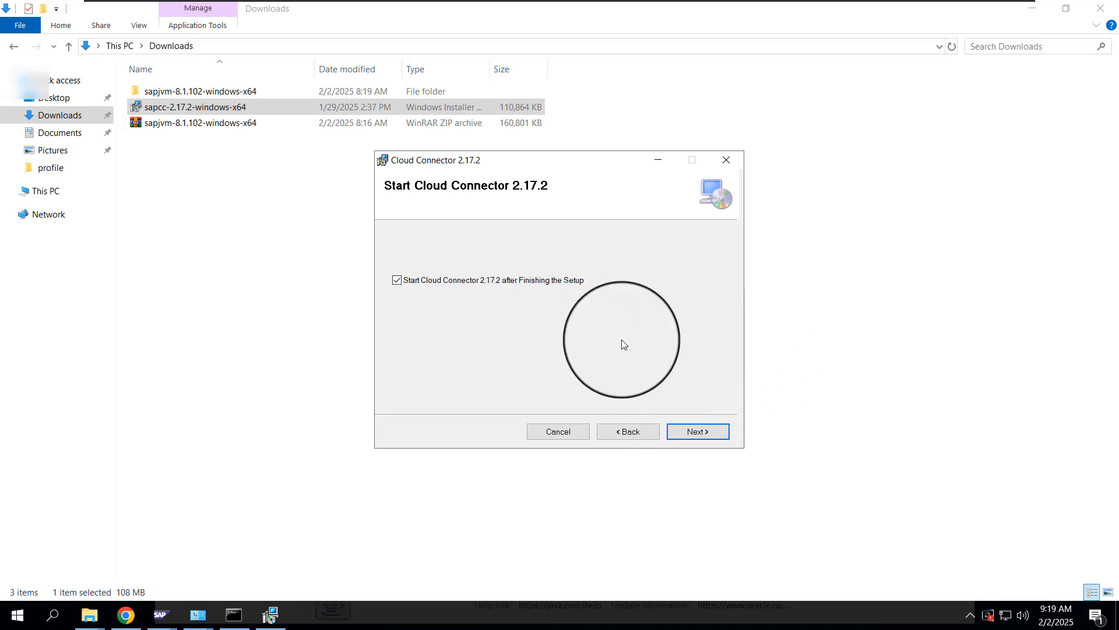
click(697, 432)
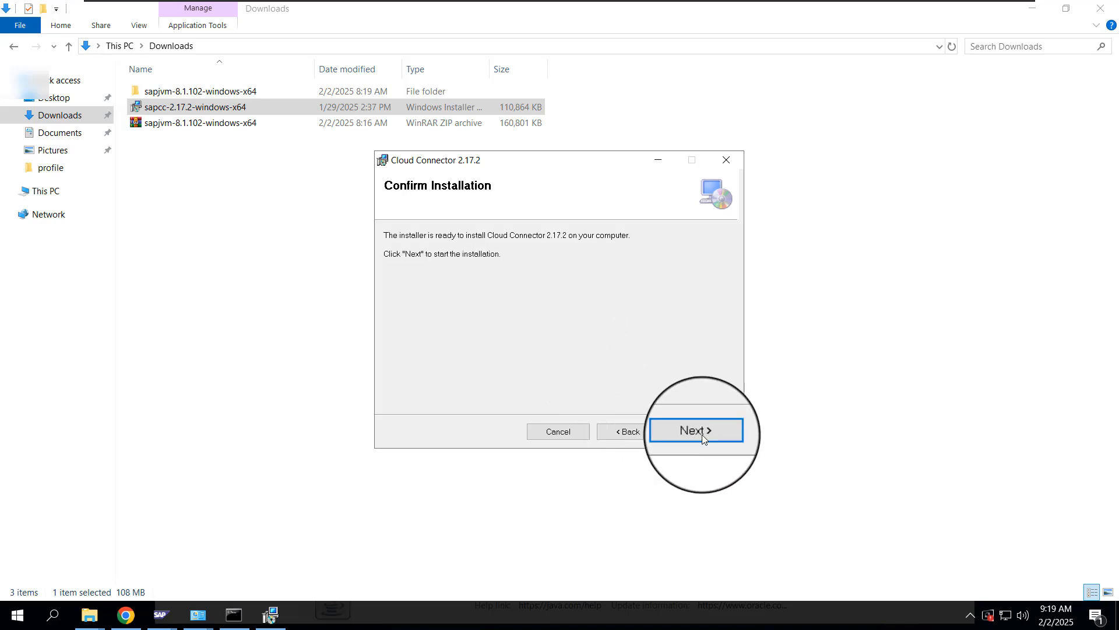
click(701, 432)
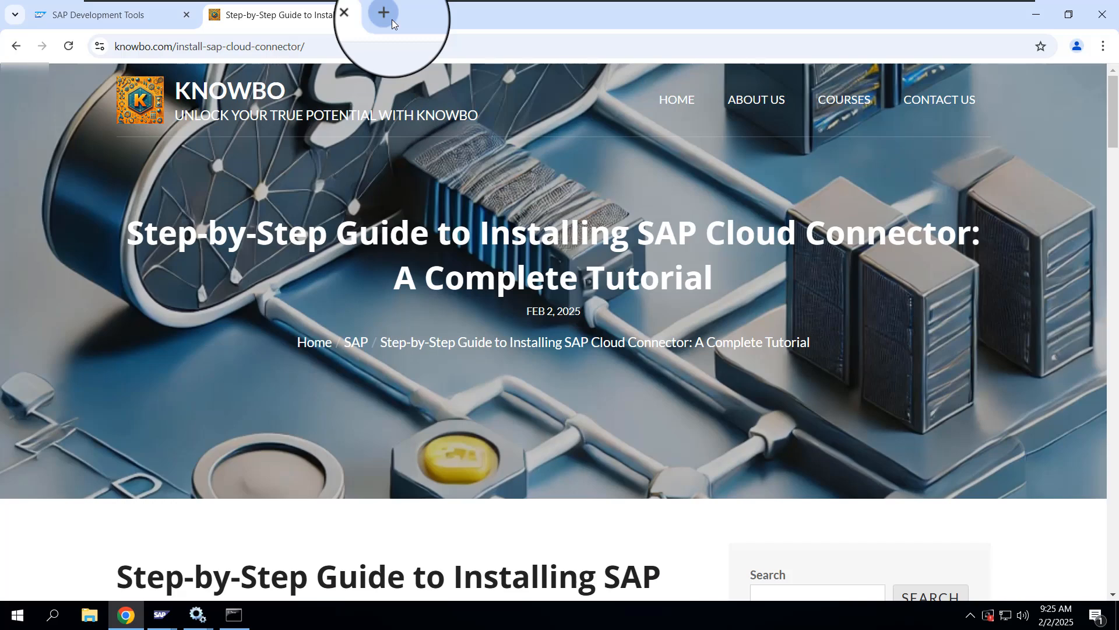
click(384, 12)
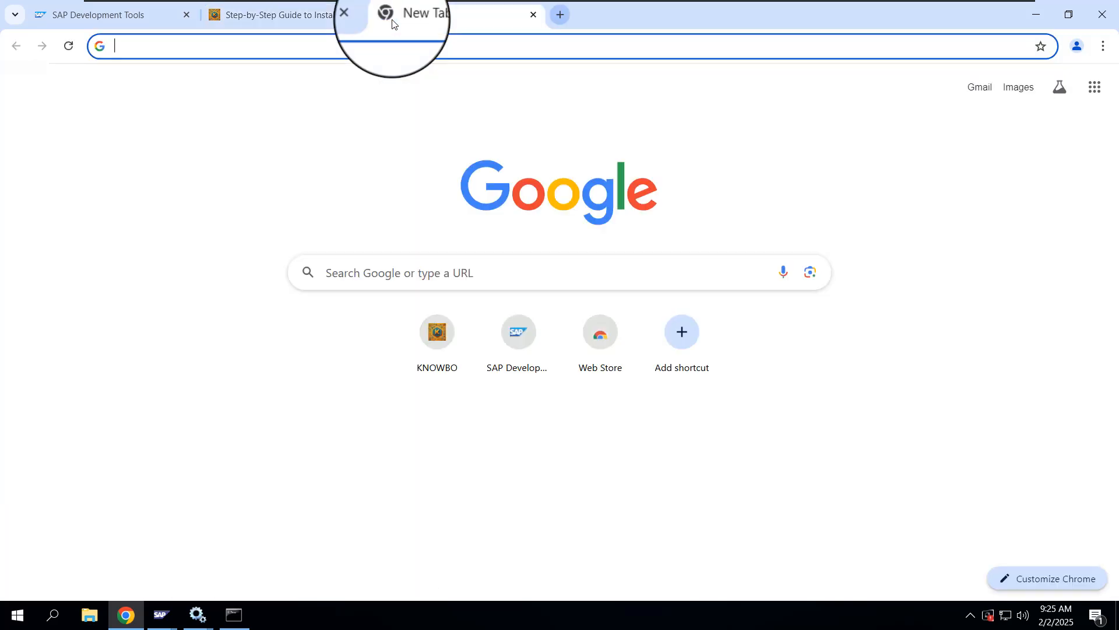
text(http)
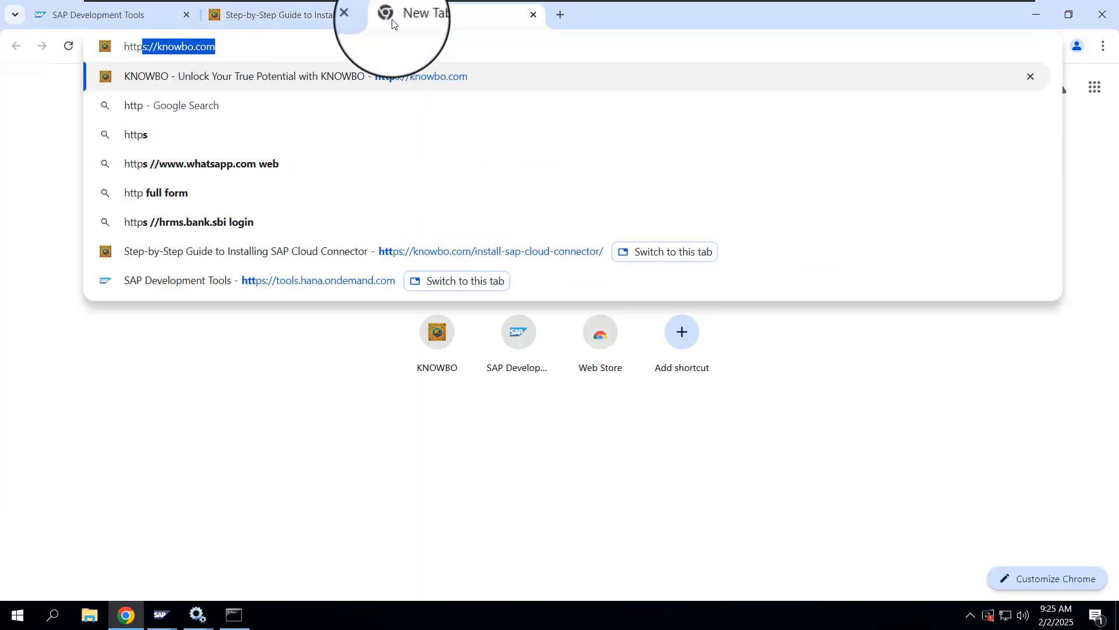
text(s://)
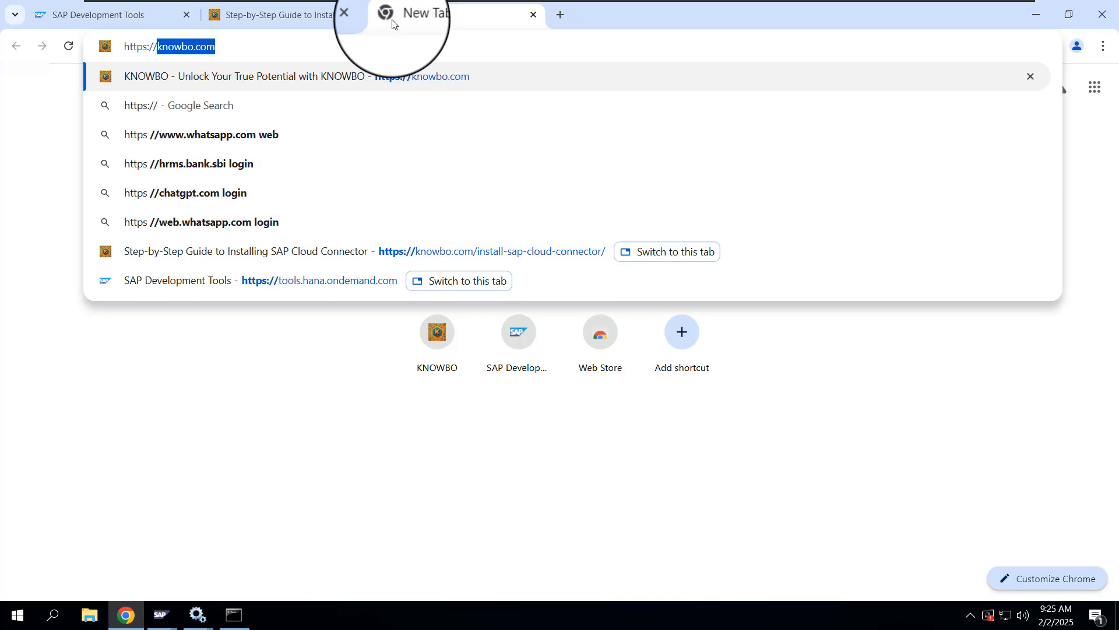
text(local)
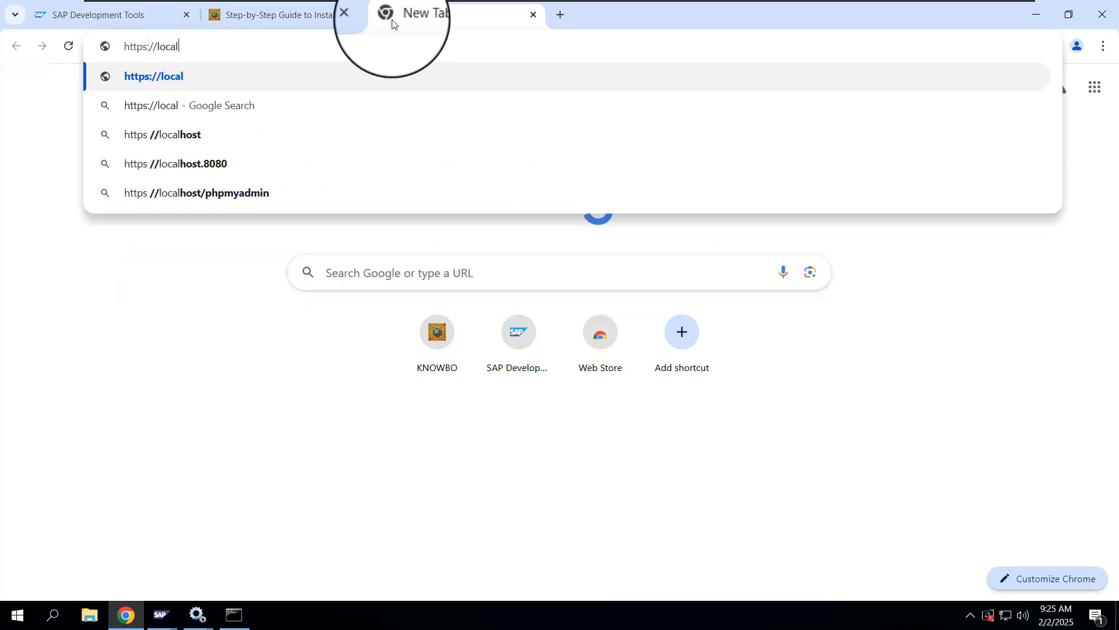
text(host)
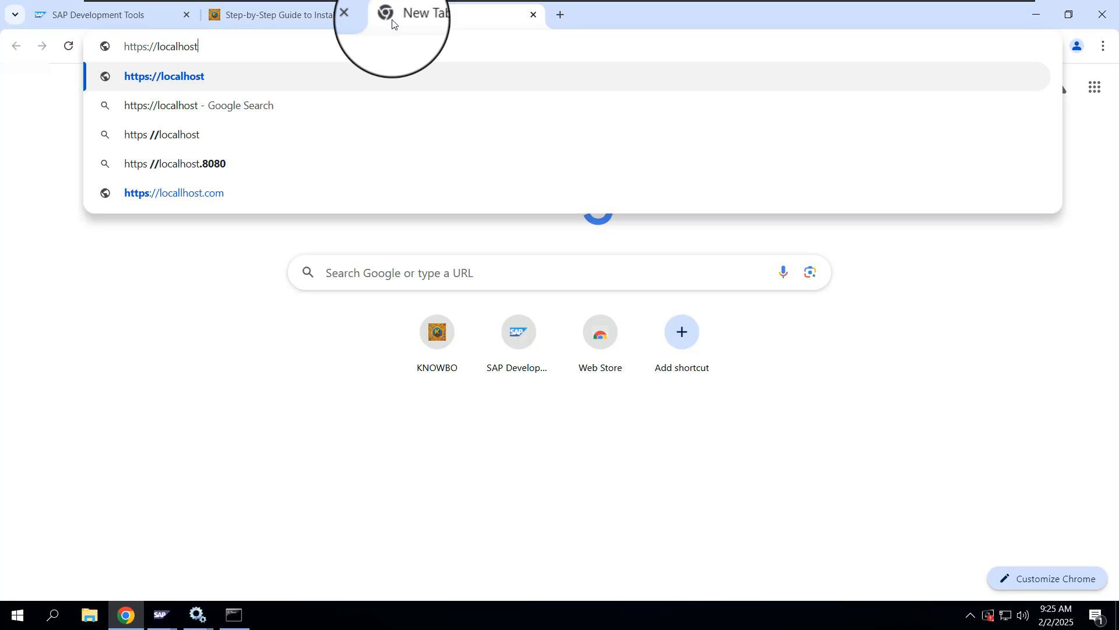
text(:8443)
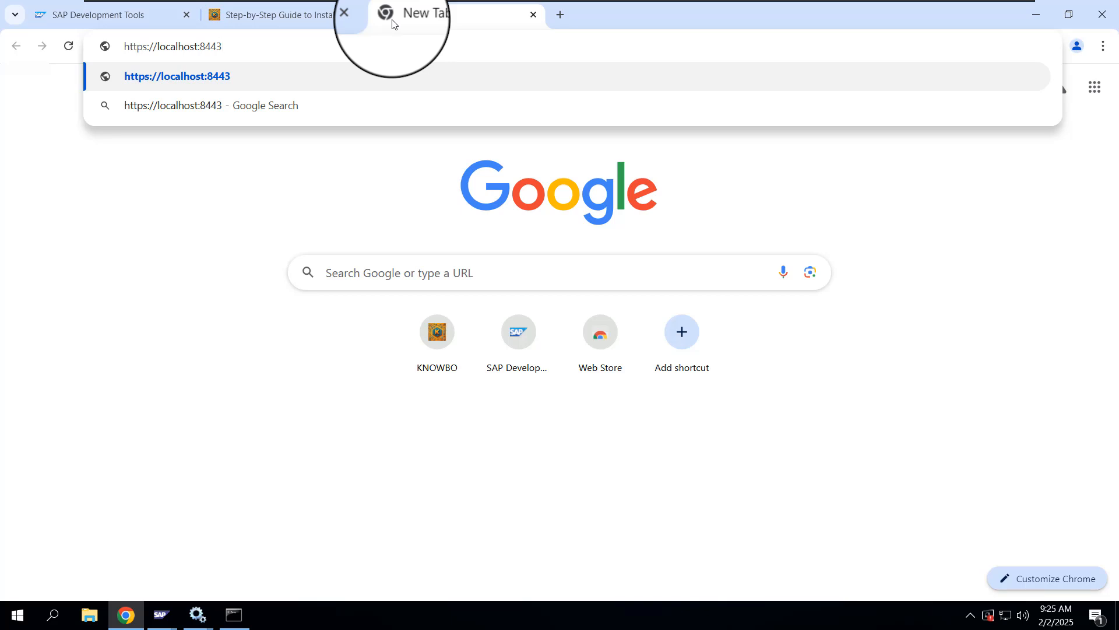
key(Return)
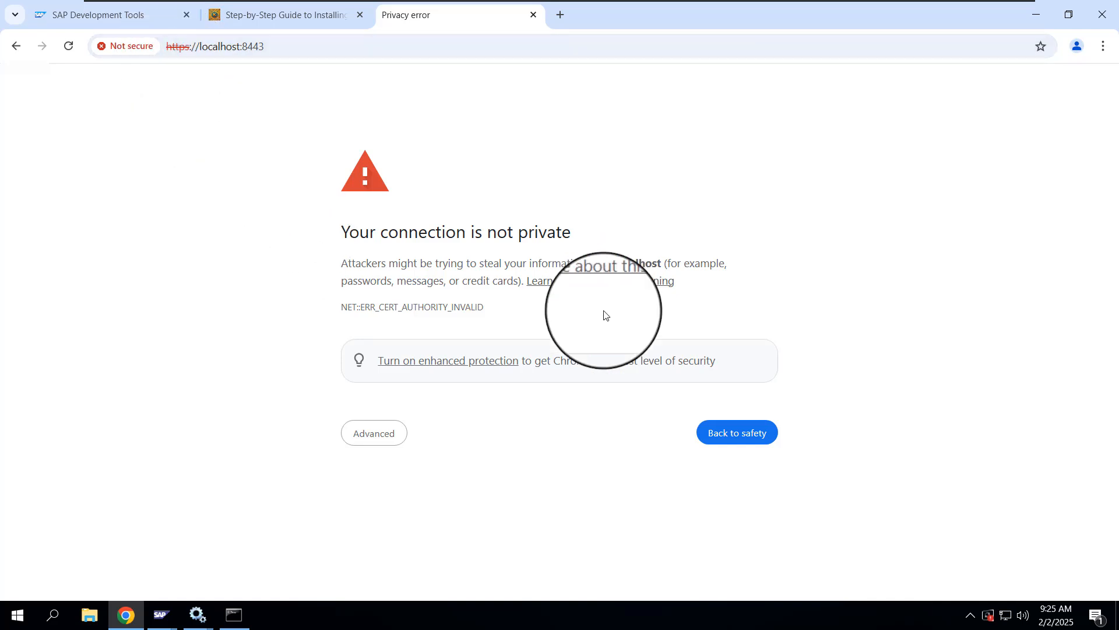
click(376, 437)
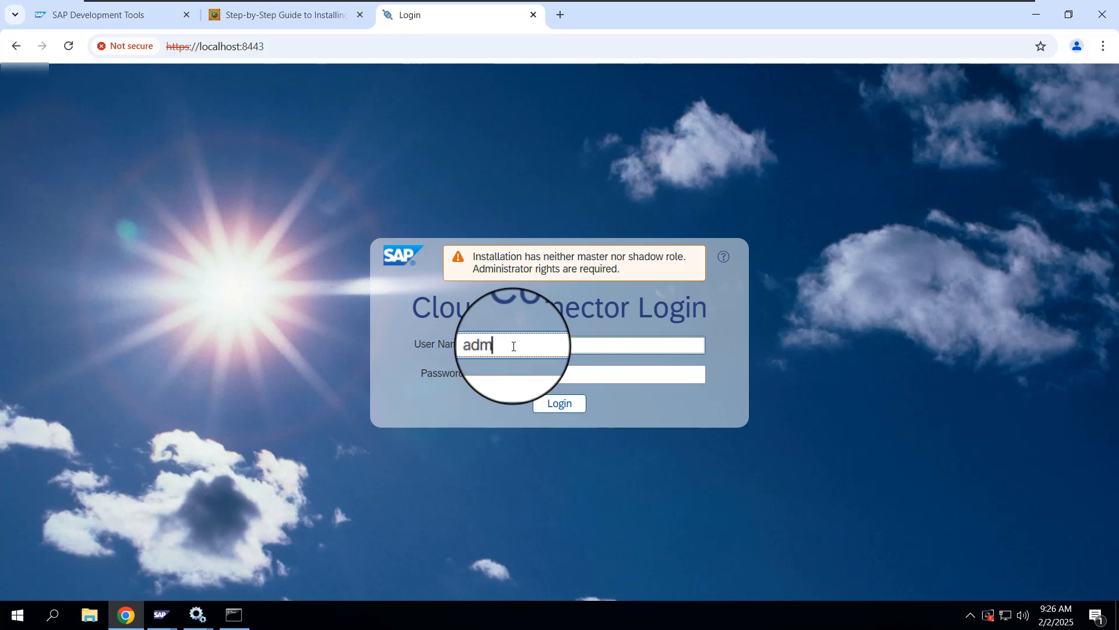
- Try to log in to Cloud Connector with the user name administrator and the account password
text(trator)
key(Tab)
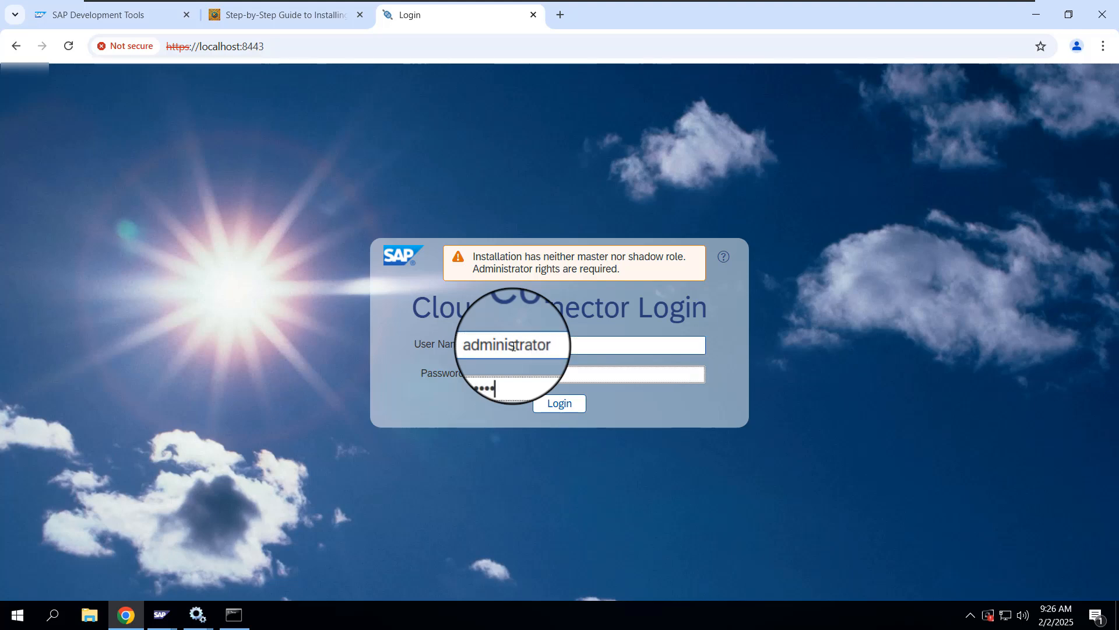
key(Return)
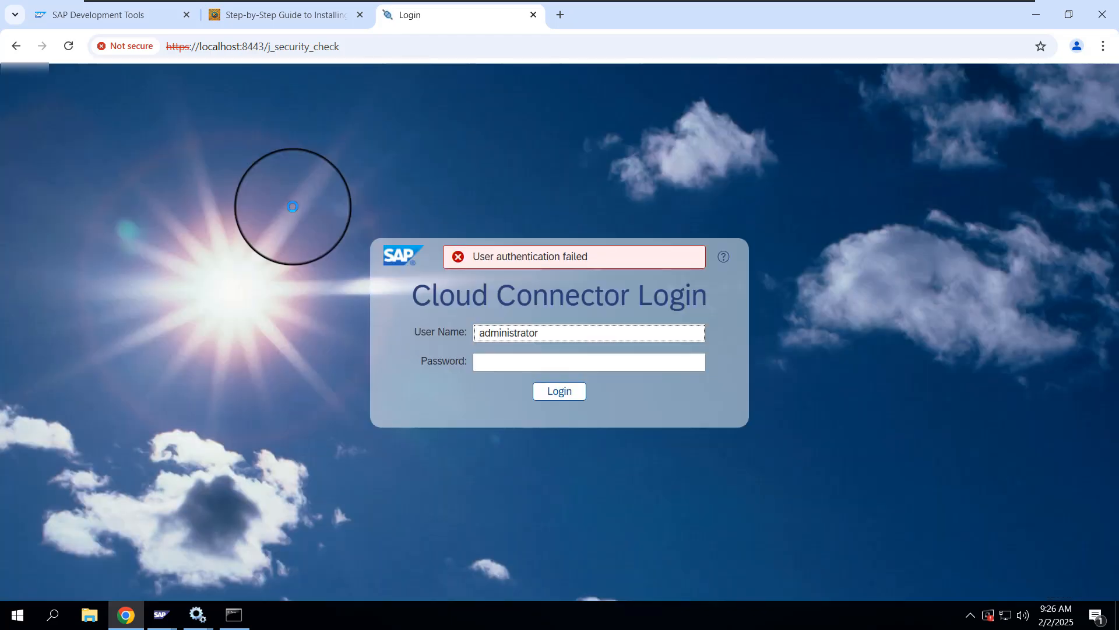
- Look up the default password in the KNOWBO installation guide and enter it in the Cloud Connector login form
click(520, 366)
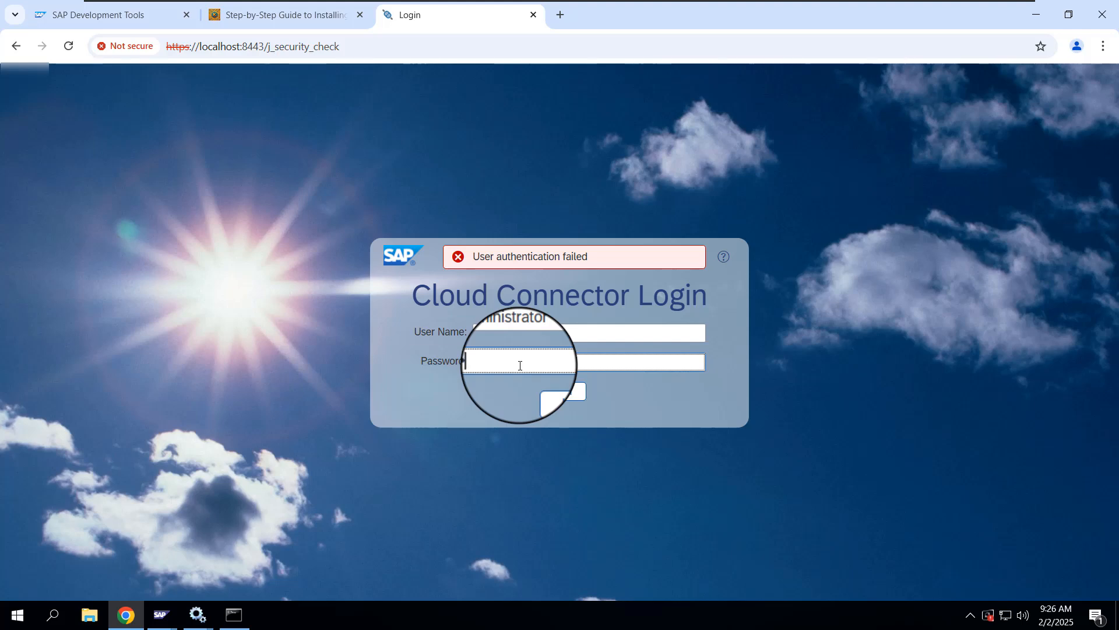
key(ctrl+shift+Tab)
double_click(257, 379)
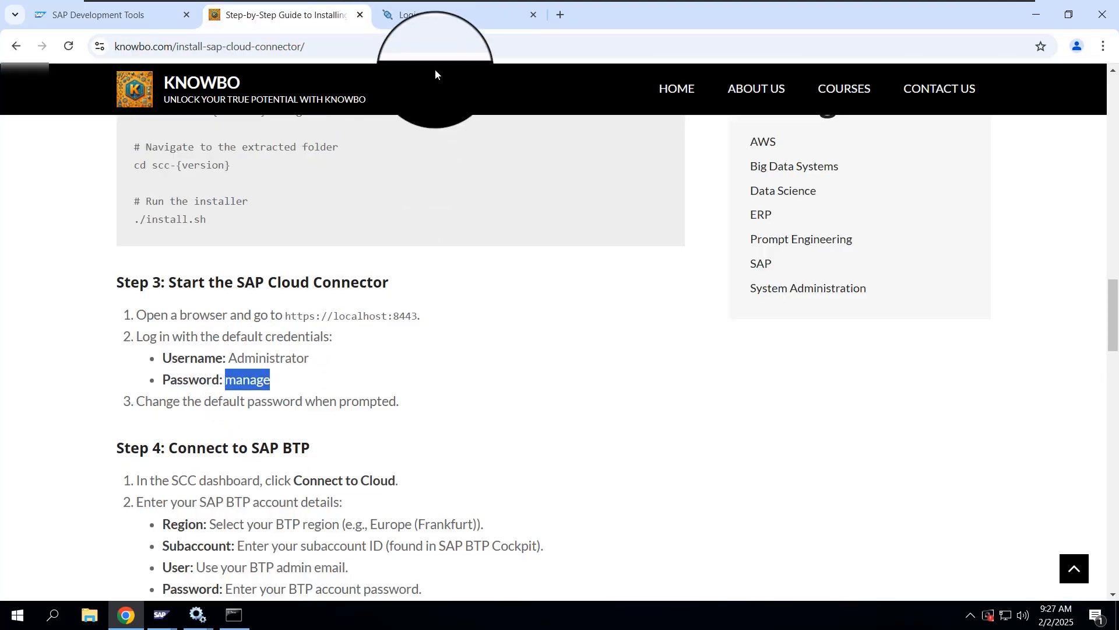
click(454, 26)
click(488, 363)
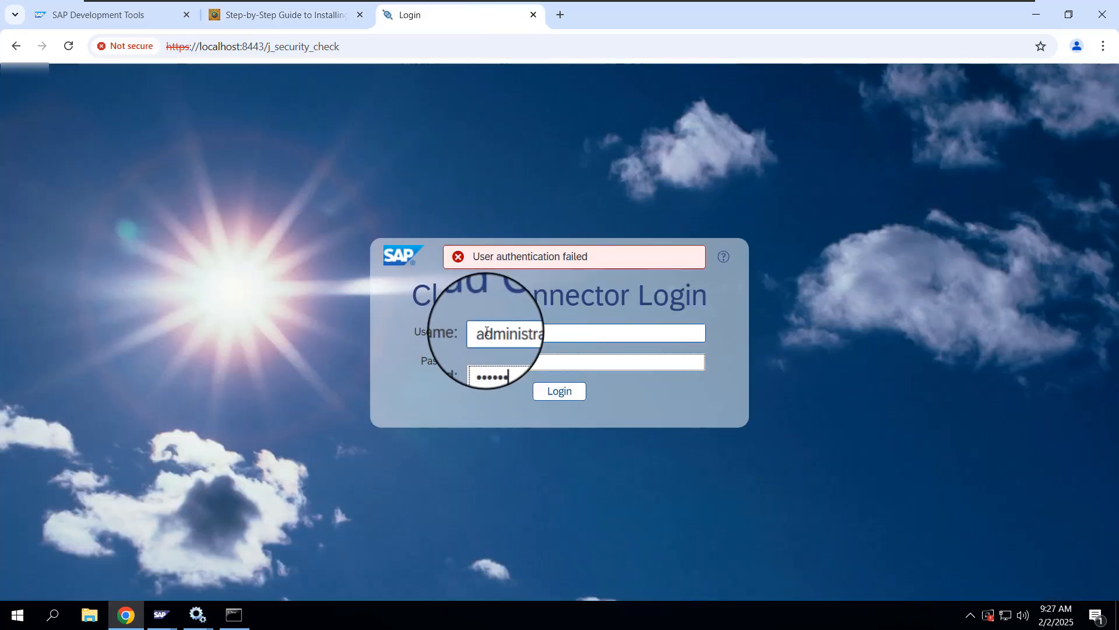
- Copy the user name Administrator from the guide, replace the login form's user name with it, and log in
click(260, 18)
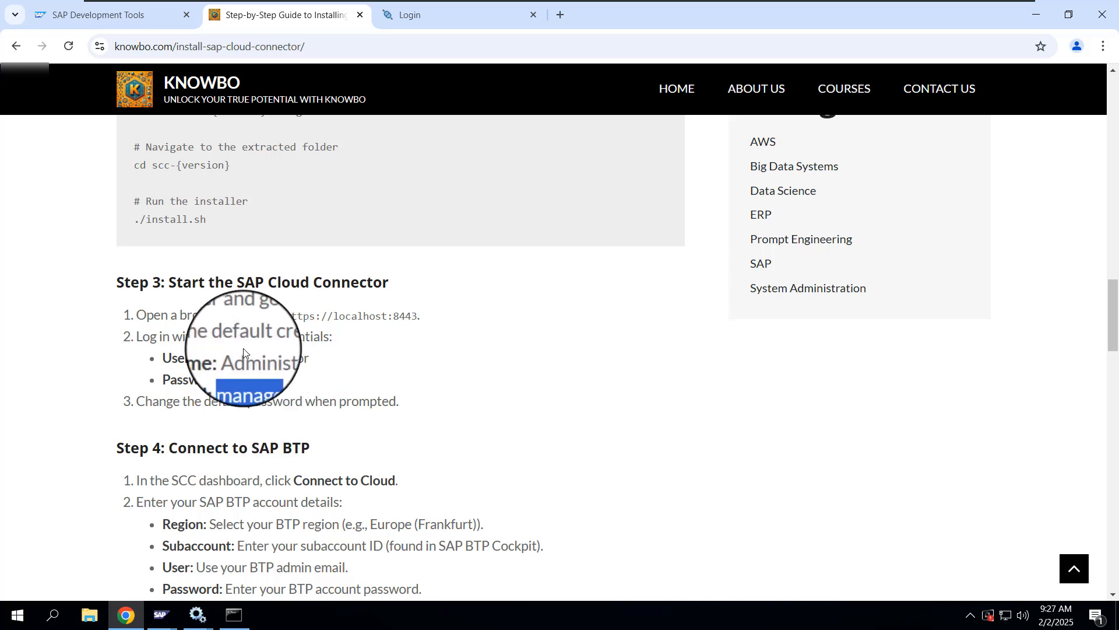
drag(229, 357, 309, 356)
key(ctrl+c)
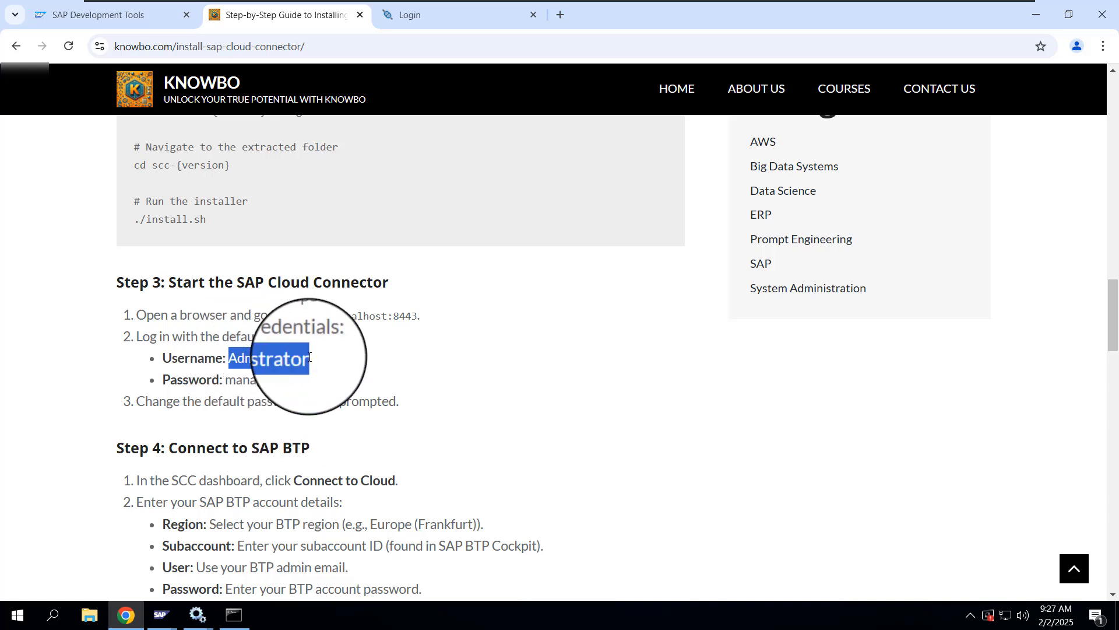
click(446, 17)
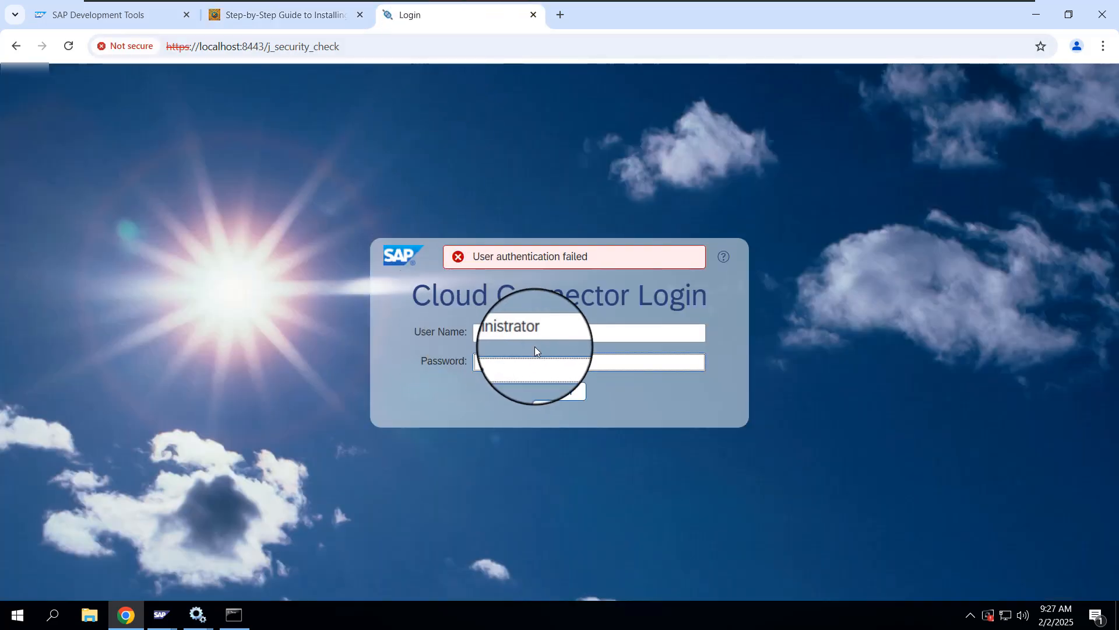
drag(564, 331, 477, 333)
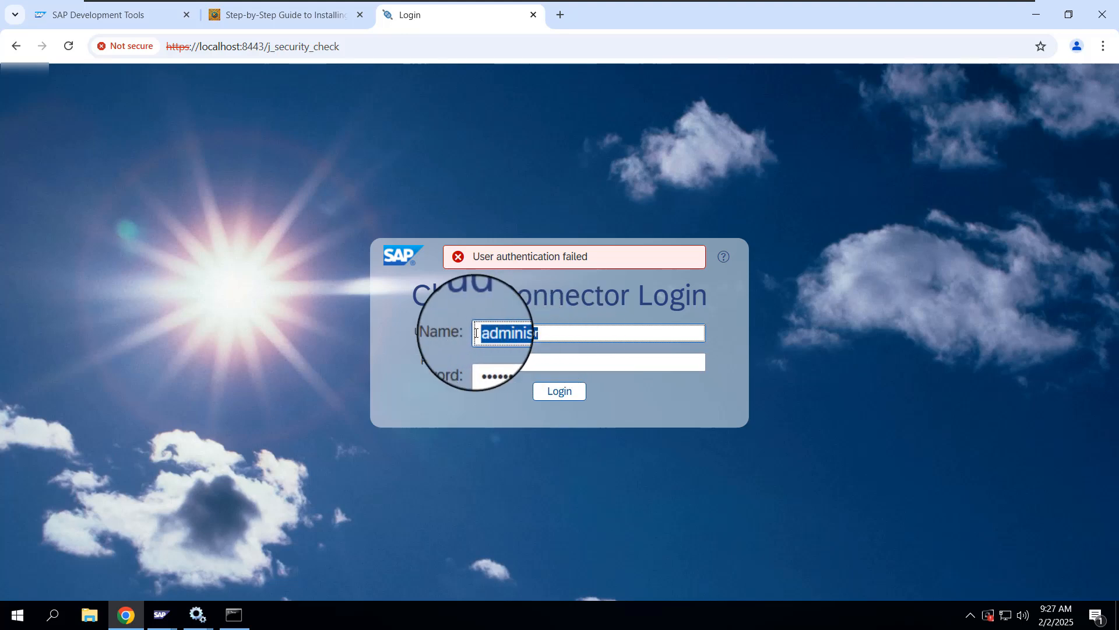
key(ctrl+v)
click(557, 392)
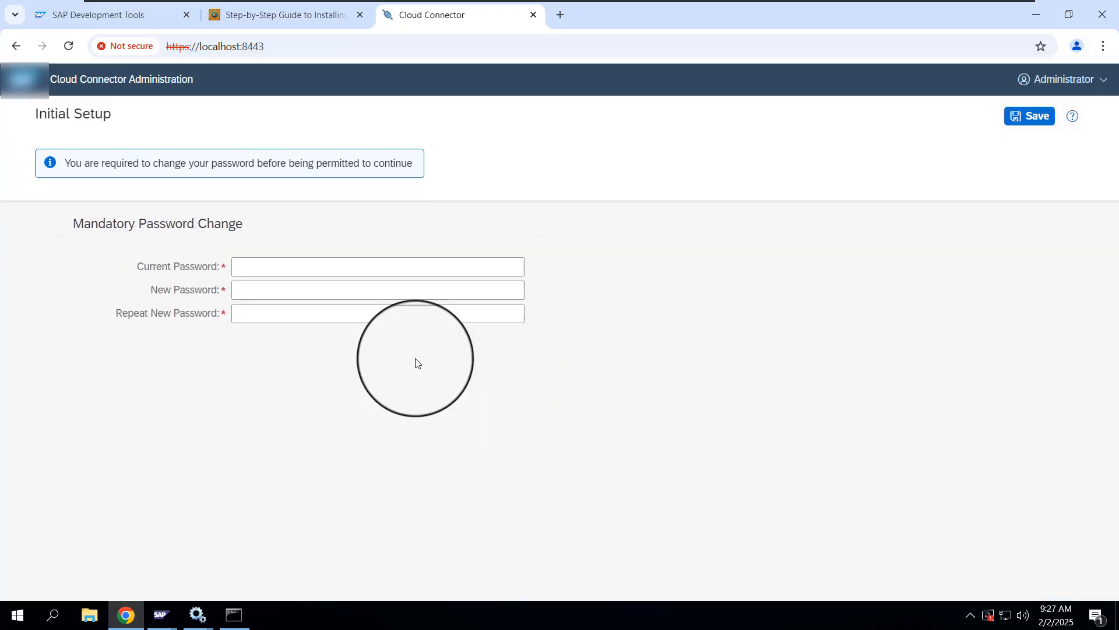
- Find the default password in the guide and enter it as the current password in the mandatory password change
click(270, 270)
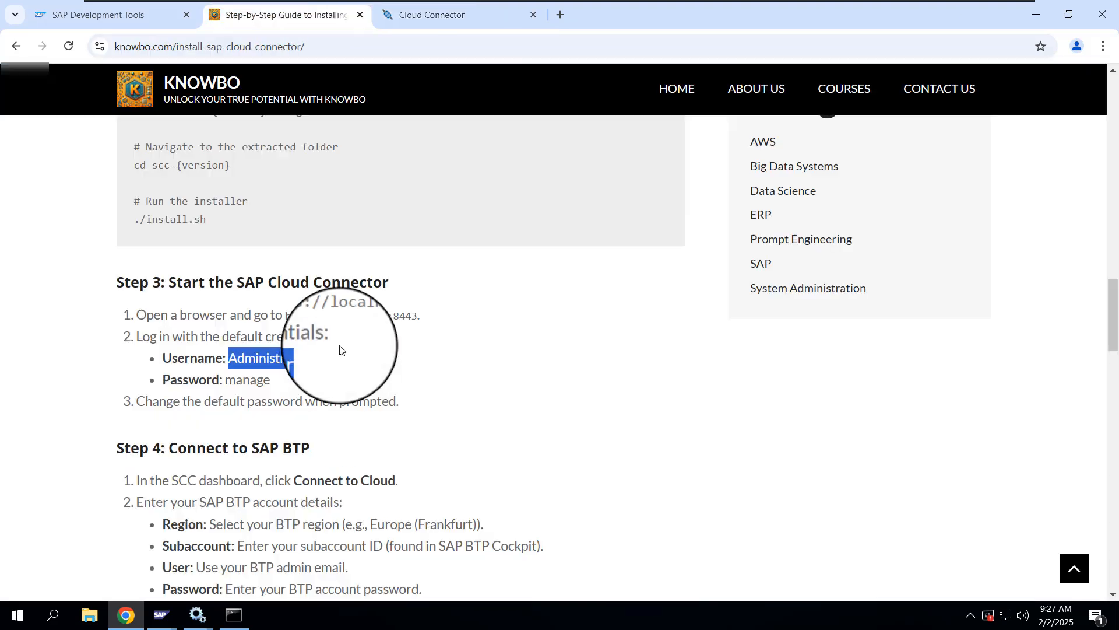
click(292, 16)
drag(226, 379, 272, 382)
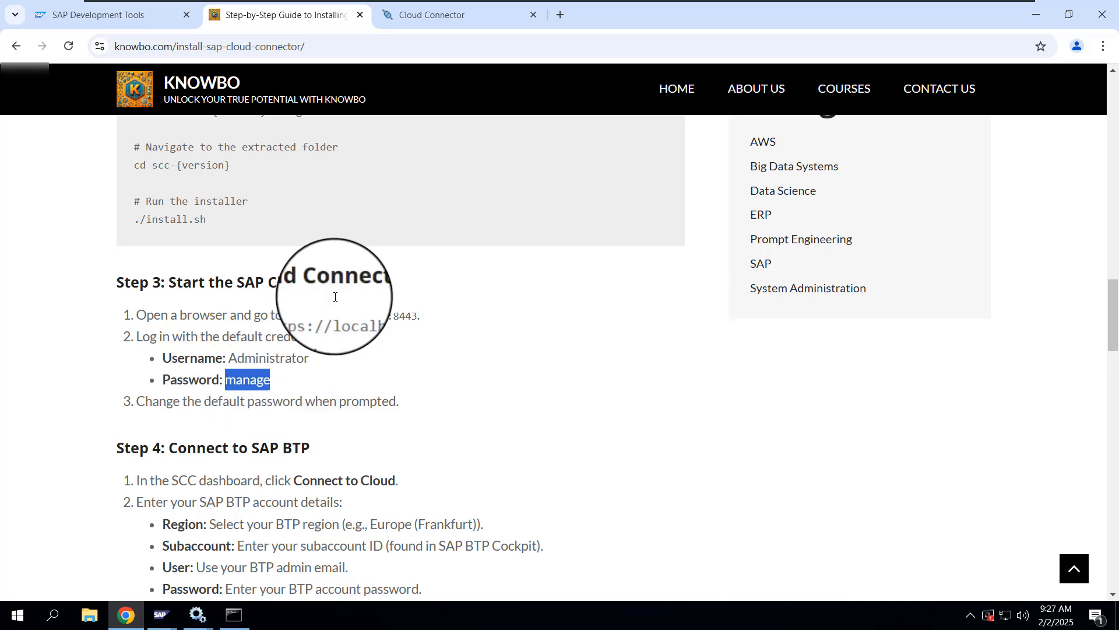
click(438, 17)
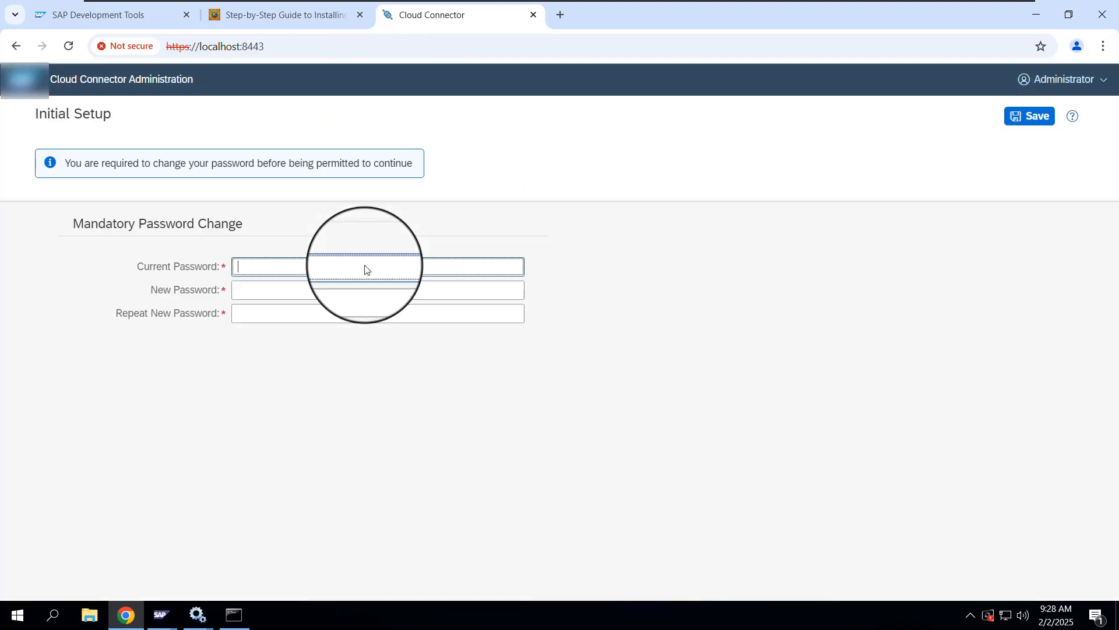
text(manage)
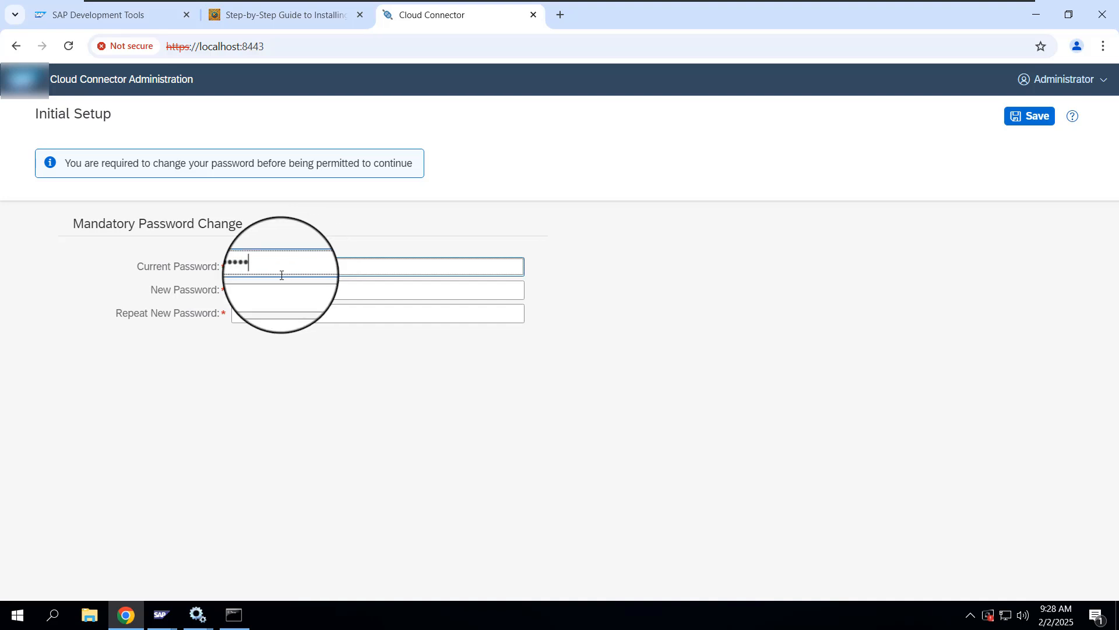
- Enter and repeat the new password, then save the initial setup with Master (Primary Installation) as the installation type
click(272, 294)
click(272, 294)
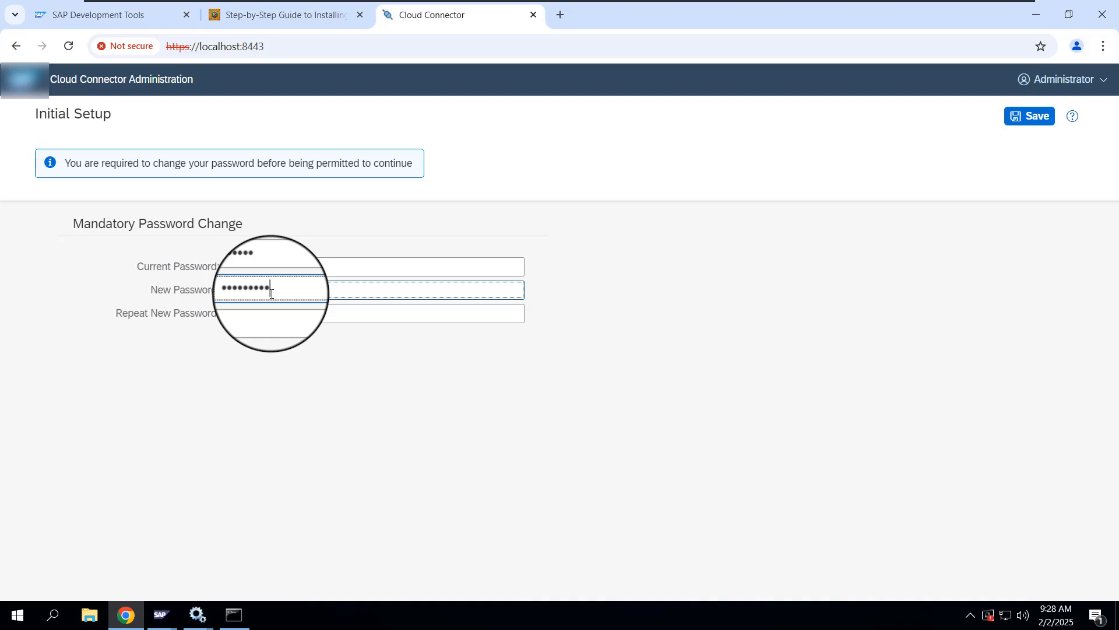
key(Tab)
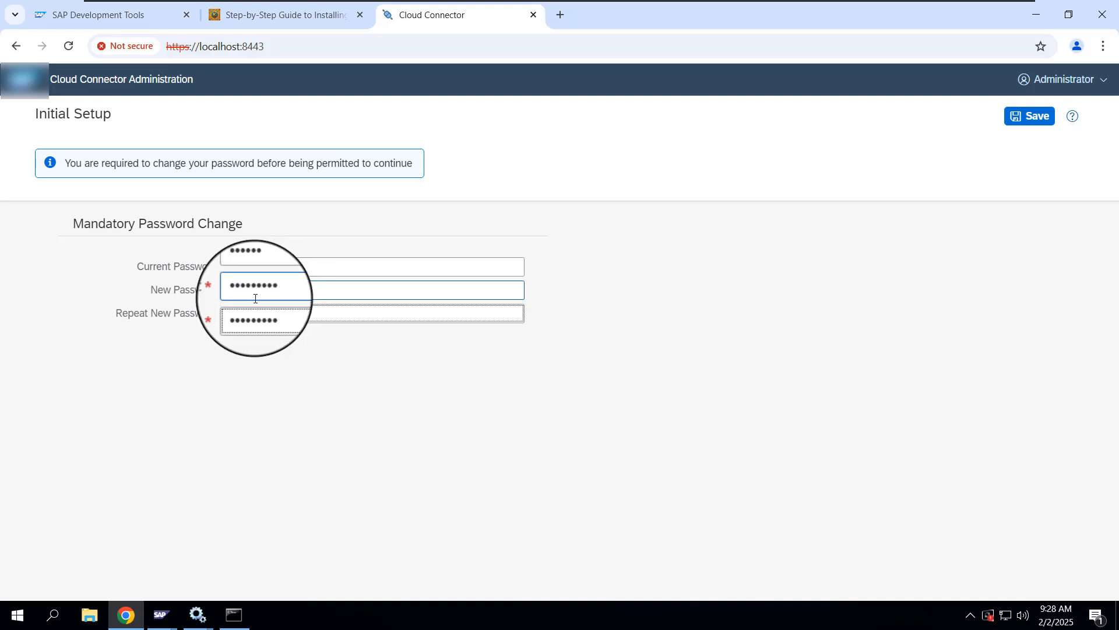
click(1033, 118)
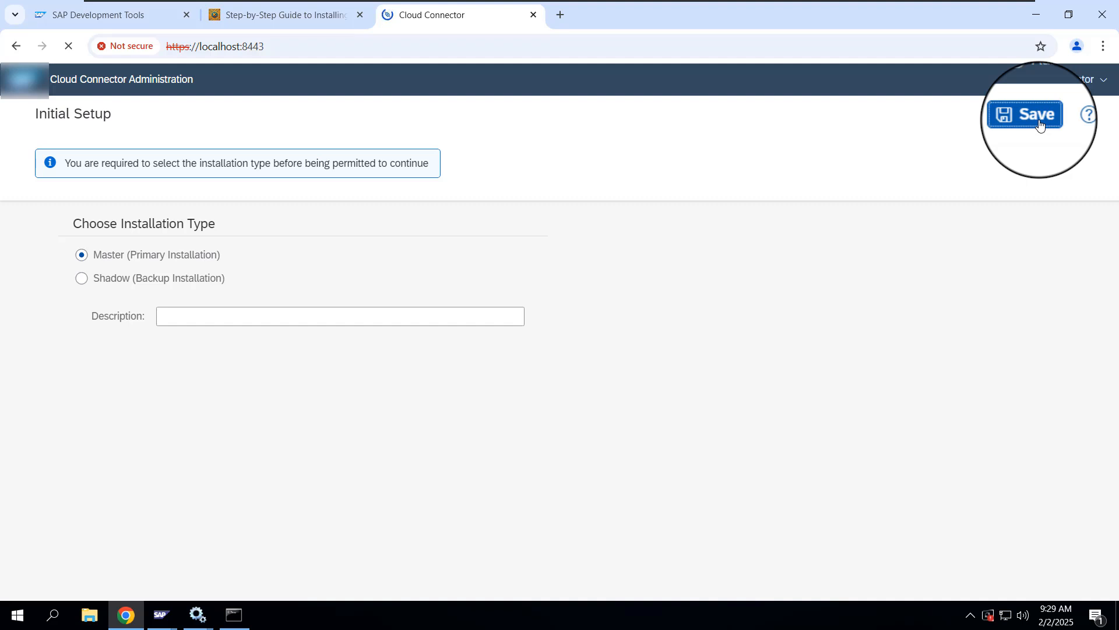
click(605, 220)
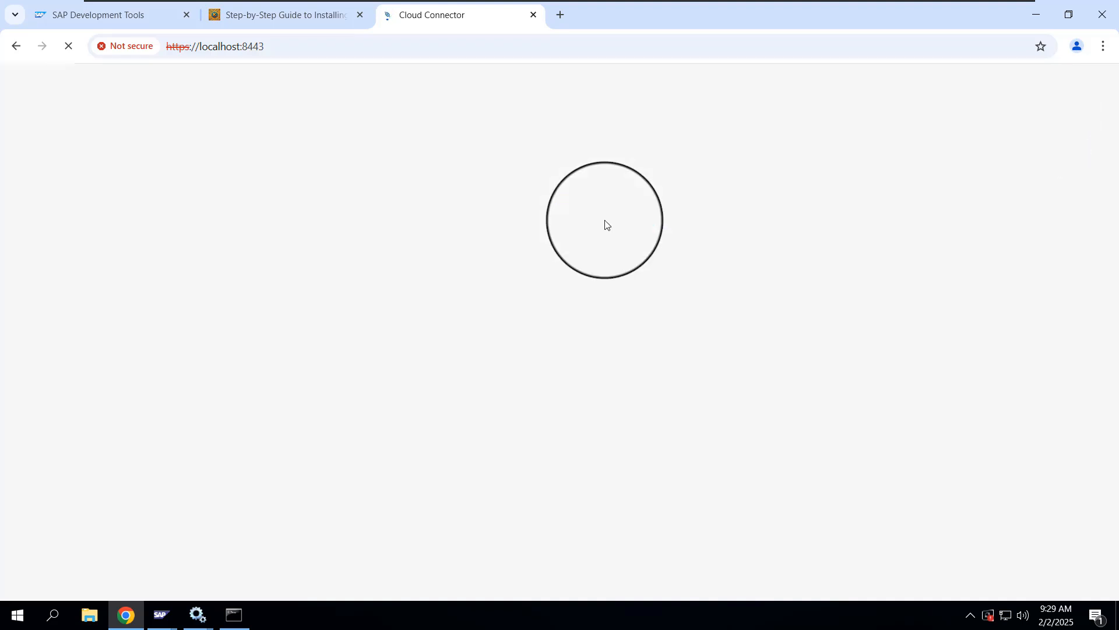